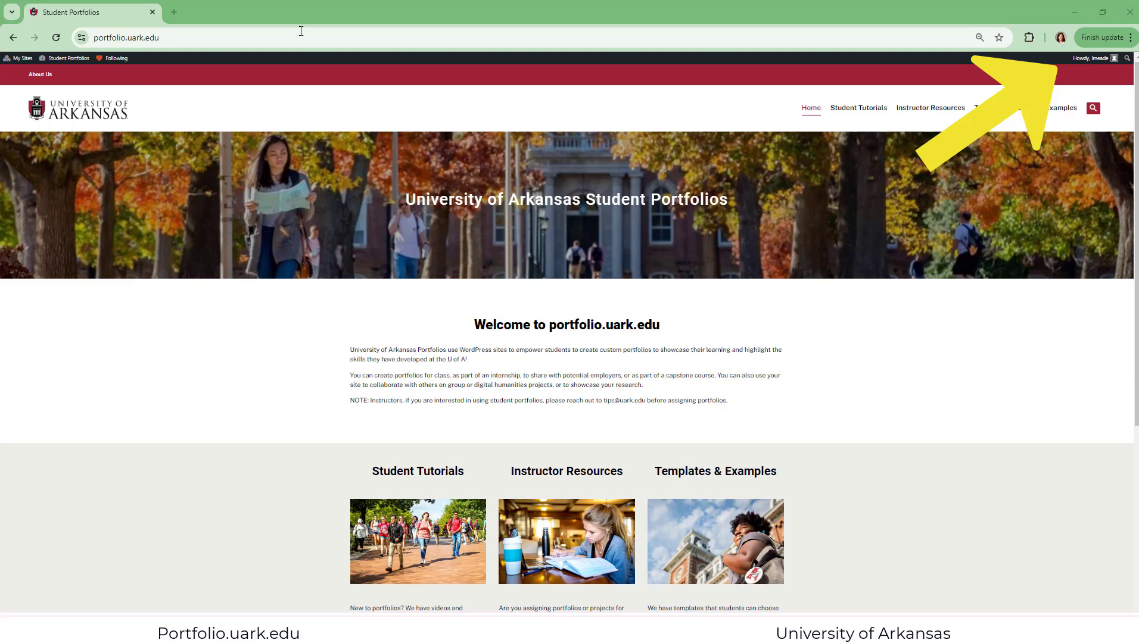
Go to the list of own sites on the portfolio network and start adding a new site
{"action": "mouse_move", "coordinate": [1101, 58]}
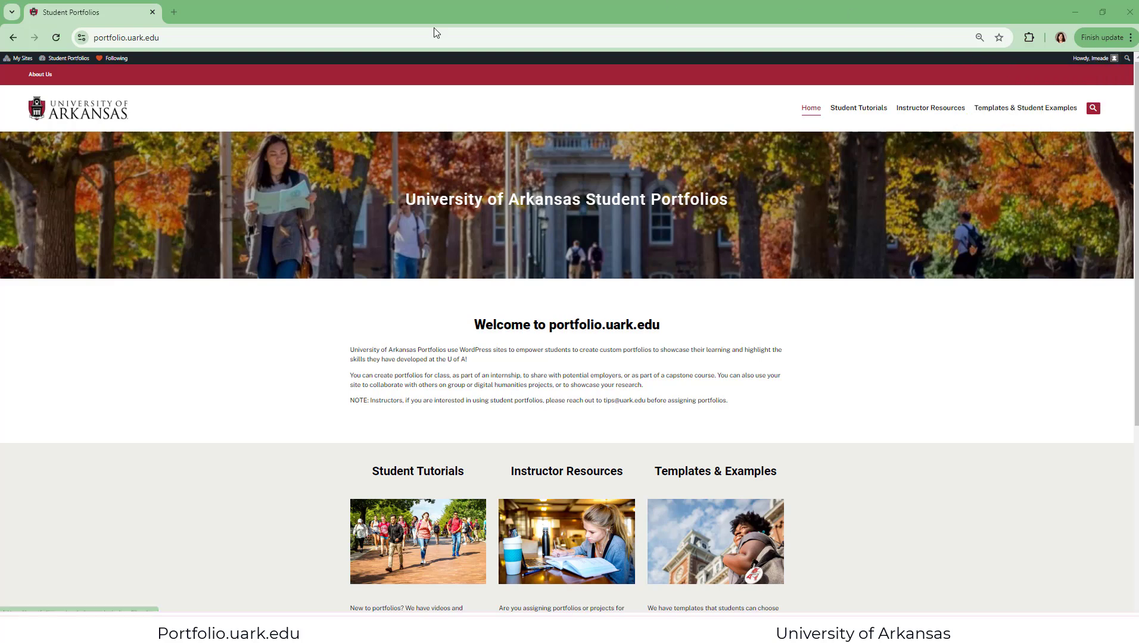
{"action": "mouse_move", "coordinate": [19, 60]}
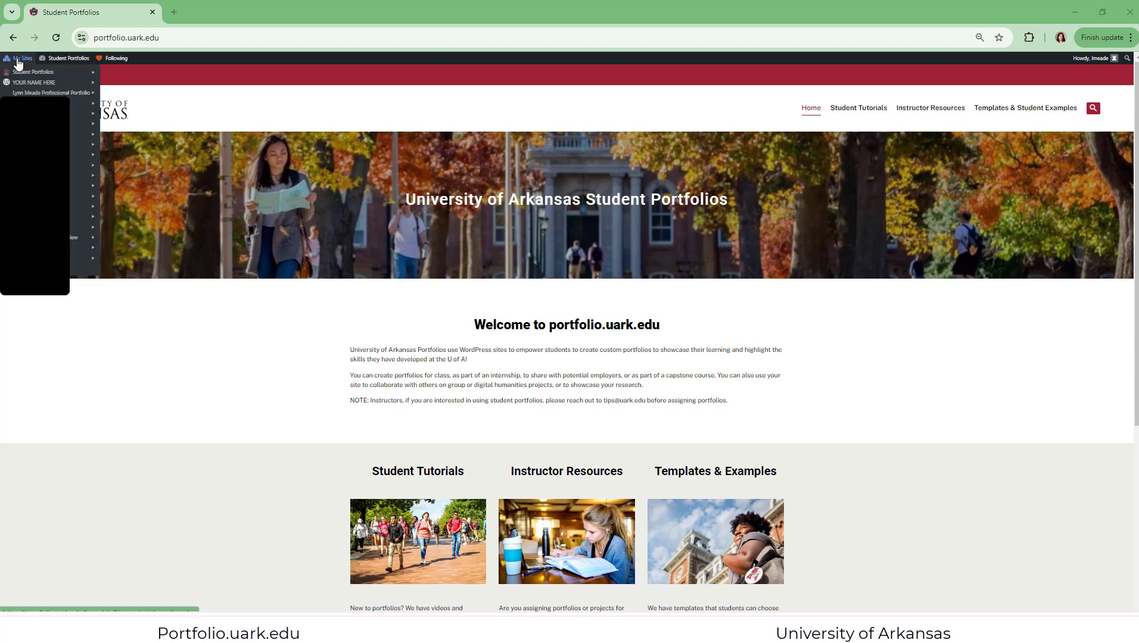
{"action": "left_click", "coordinate": [22, 60]}
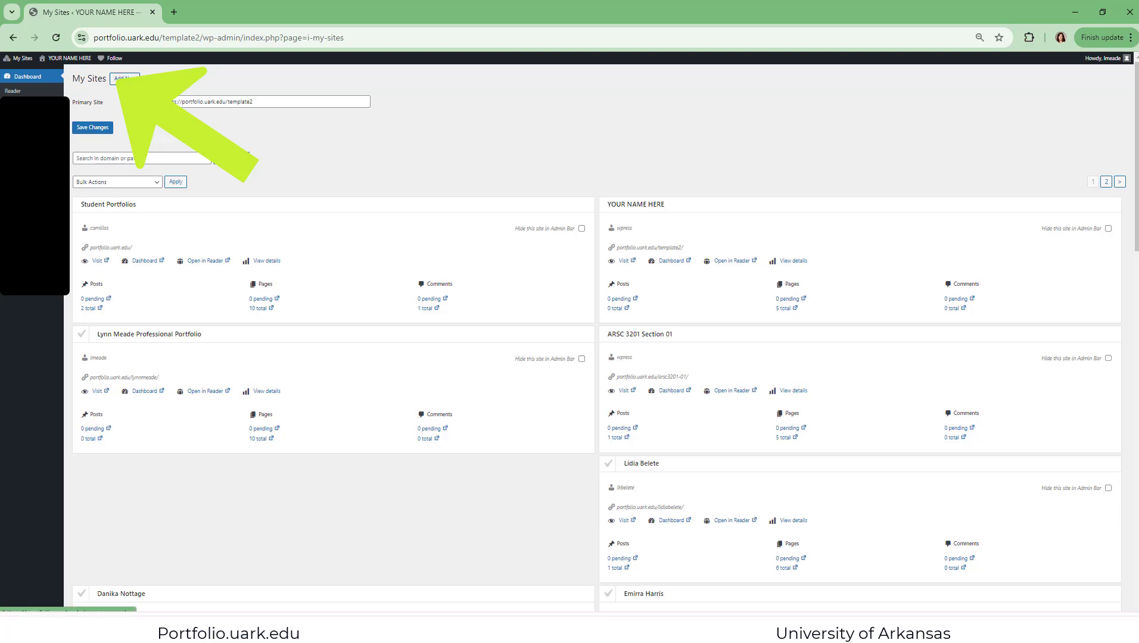
{"action": "left_click", "coordinate": [125, 79]}
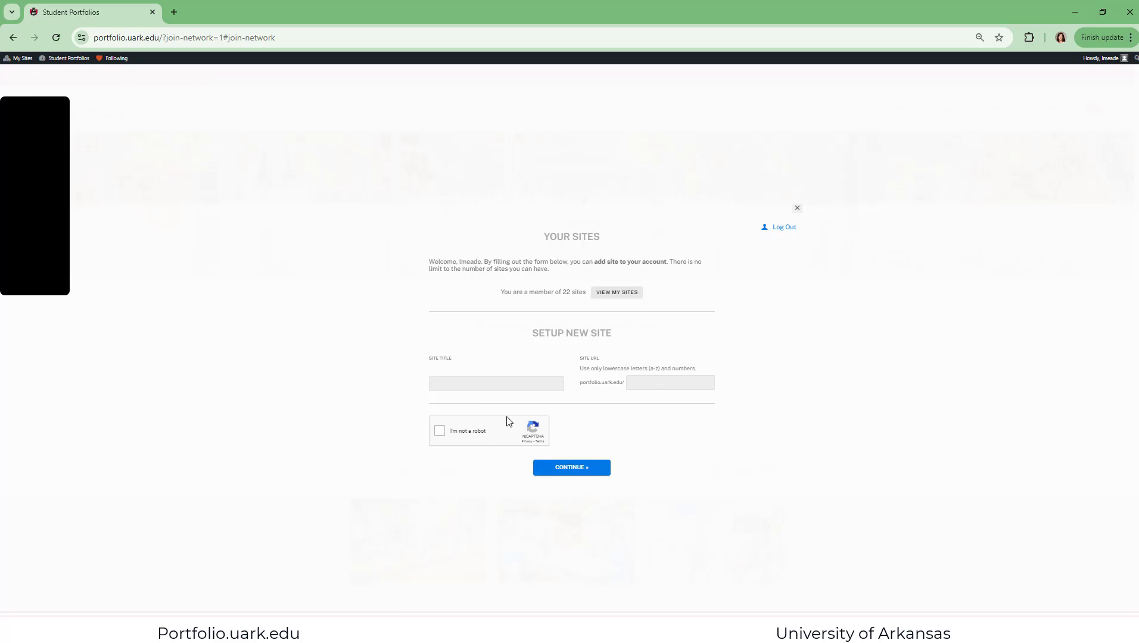
Enter the owner's full name plus 2024 as site title, the same as one lowercase word for the URL, and complete the robot check
{"action": "left_click", "coordinate": [519, 383]}
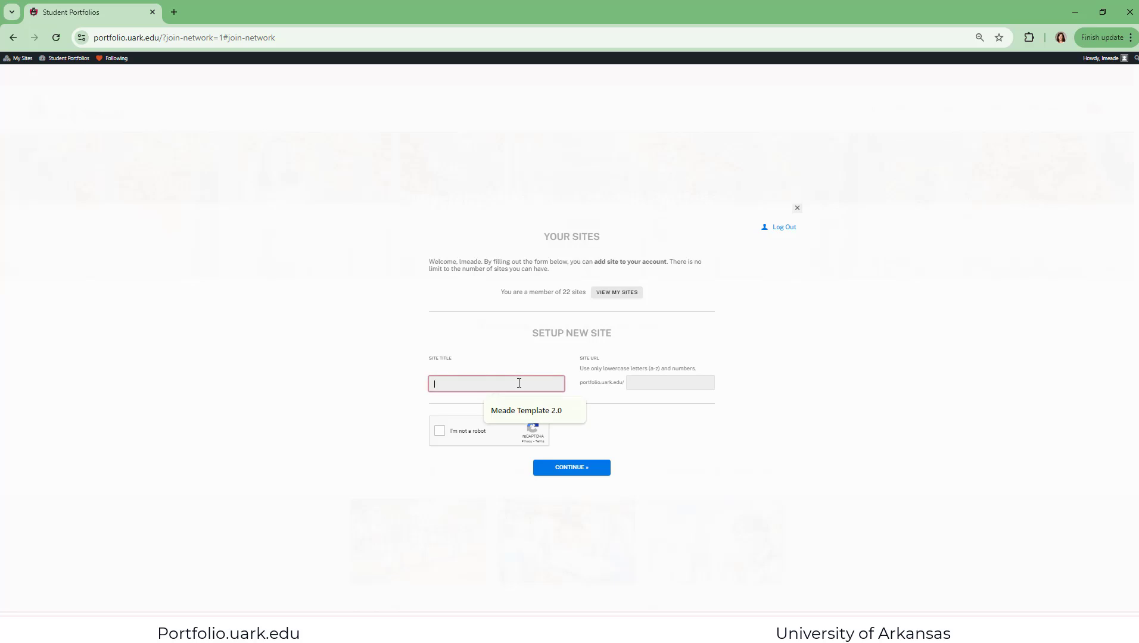
{"action": "type", "text": "Lynn Mea"}
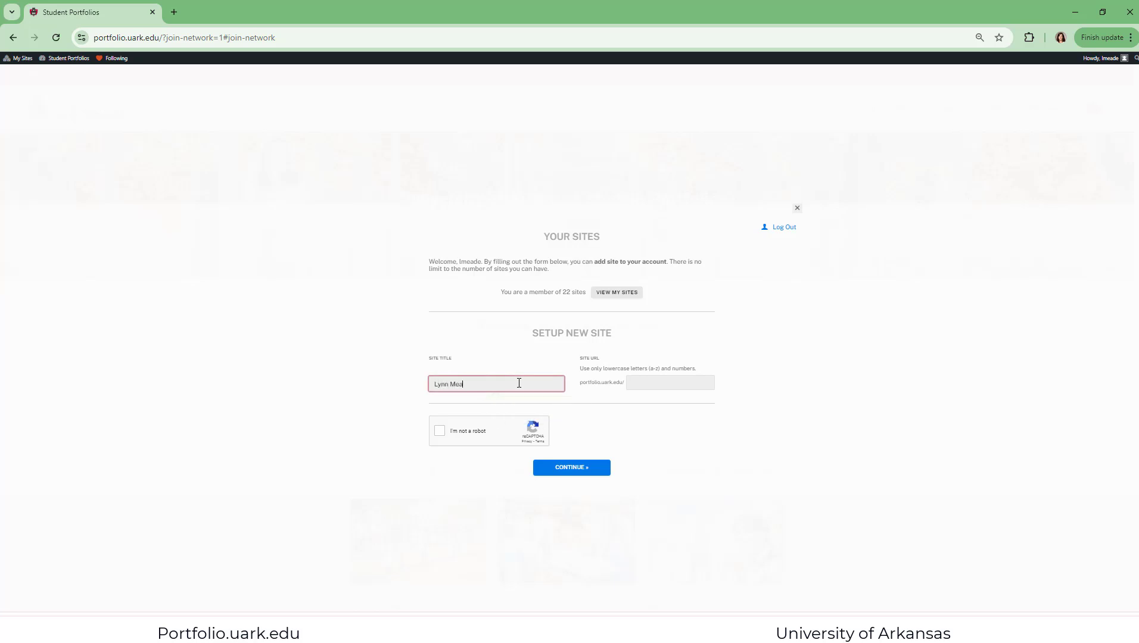
{"action": "type", "text": "de"}
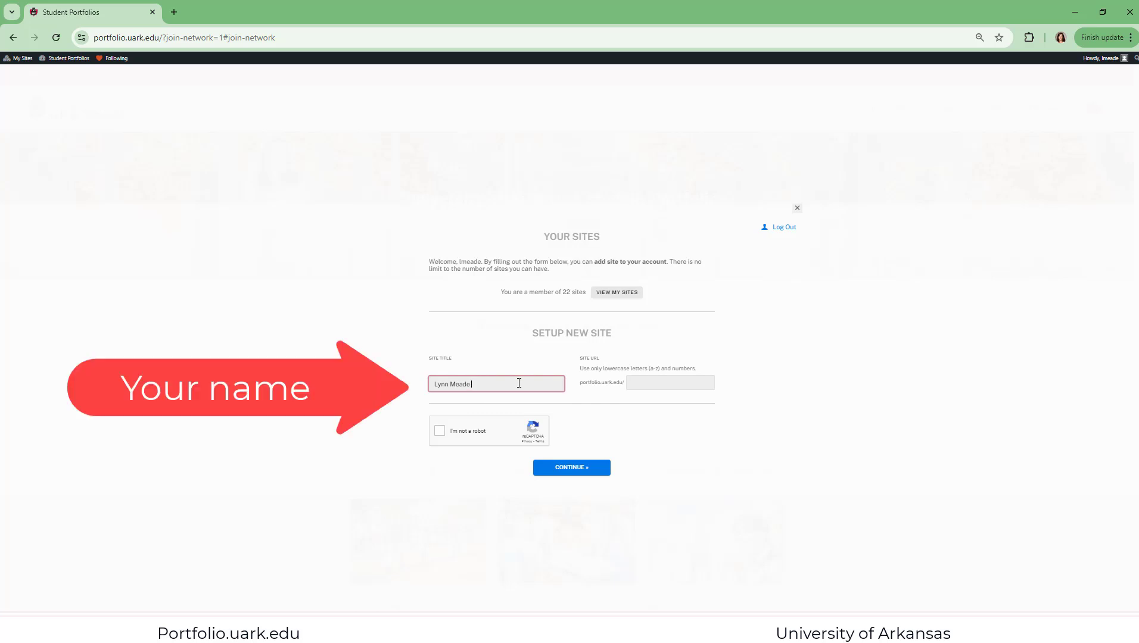
{"action": "type", "text": " 2024"}
{"action": "left_click", "coordinate": [664, 381]}
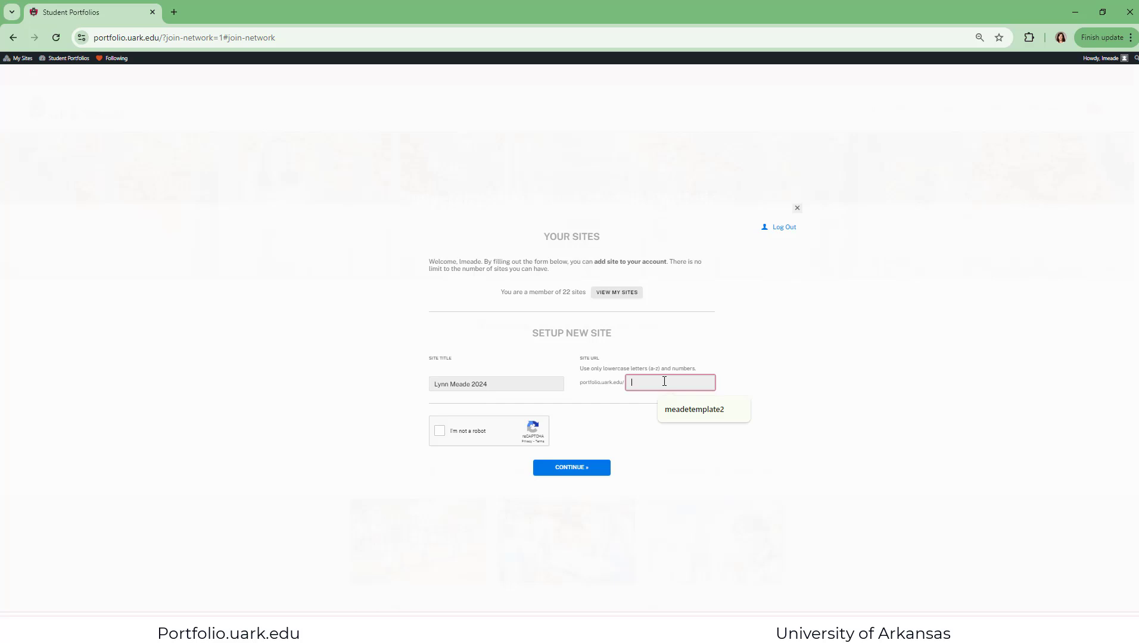
{"action": "type", "text": "lynn"}
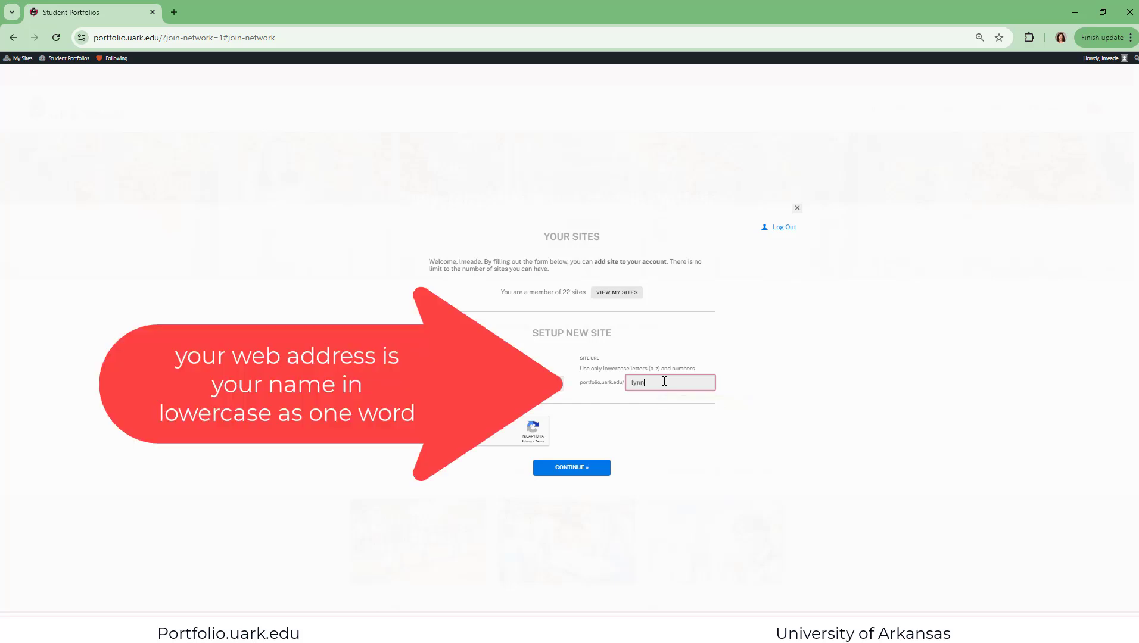
{"action": "type", "text": "meade2024"}
{"action": "left_click", "coordinate": [440, 431]}
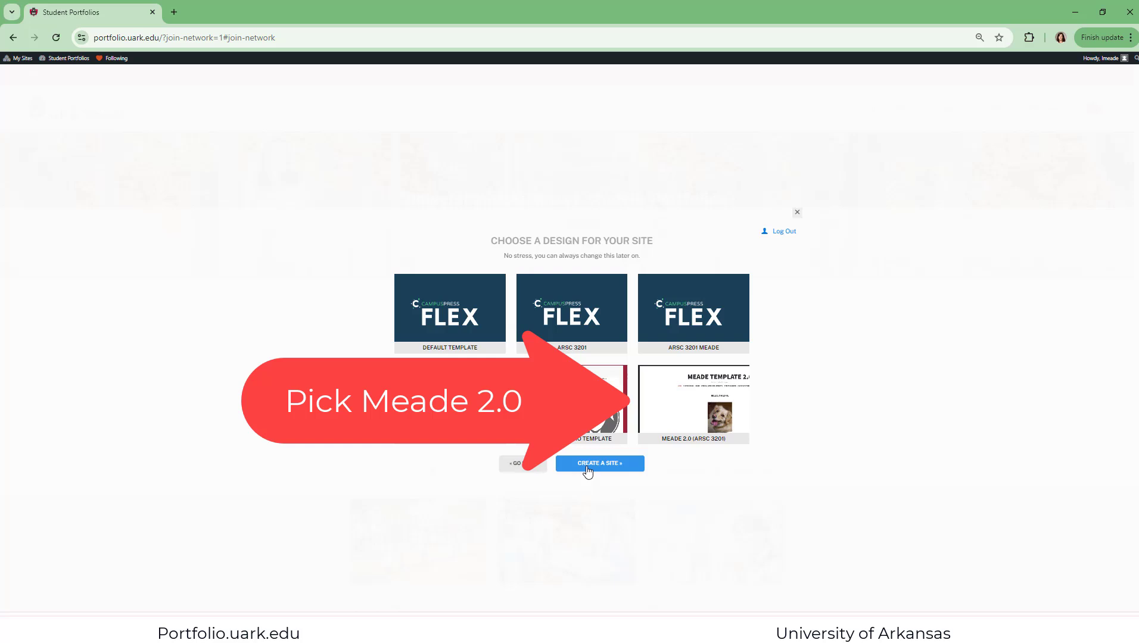
Choose the 2.0 (ARSC 3201) design with the dog photo and create the site
{"action": "left_click", "coordinate": [674, 391]}
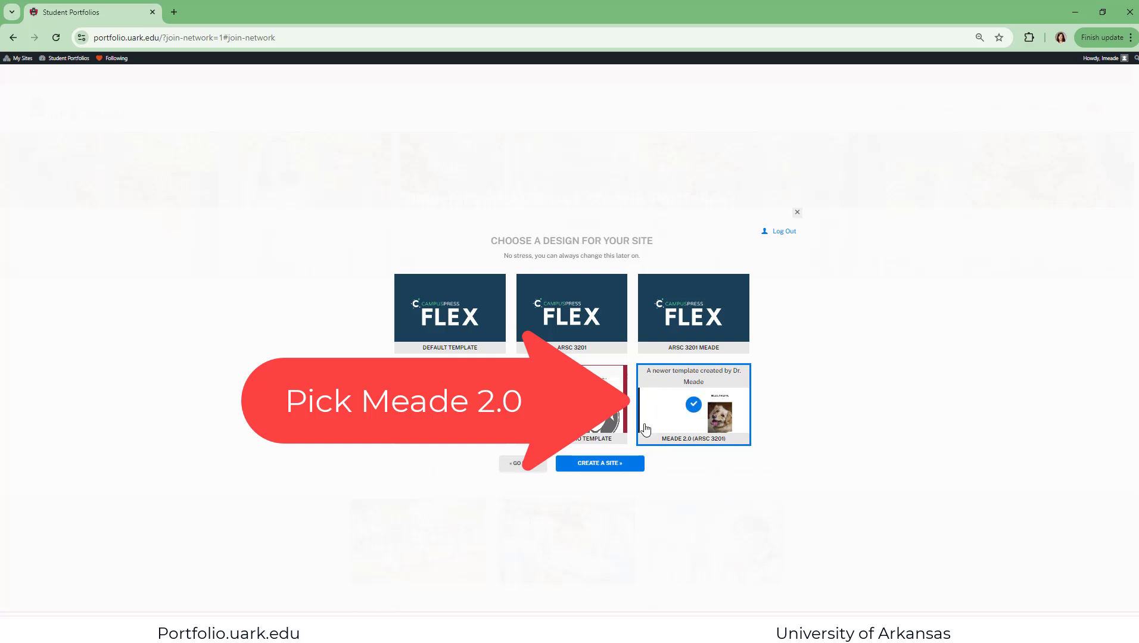
{"action": "left_click", "coordinate": [600, 469]}
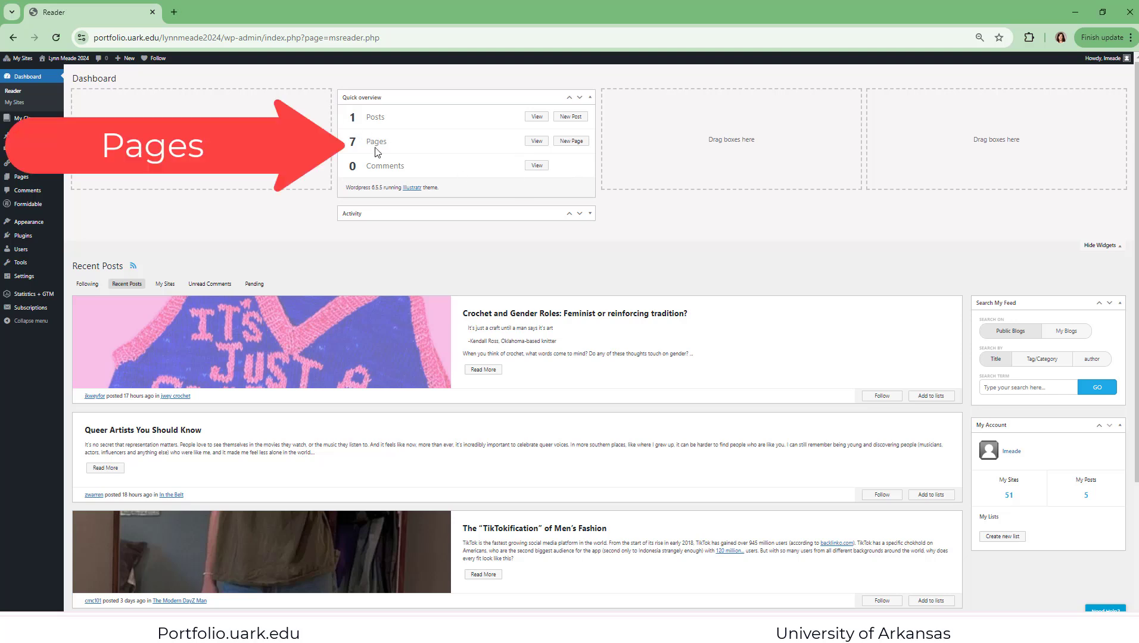
View the new site's pages and open the front page, "Hello, I'm Luna.", for editing
{"action": "left_click", "coordinate": [536, 143]}
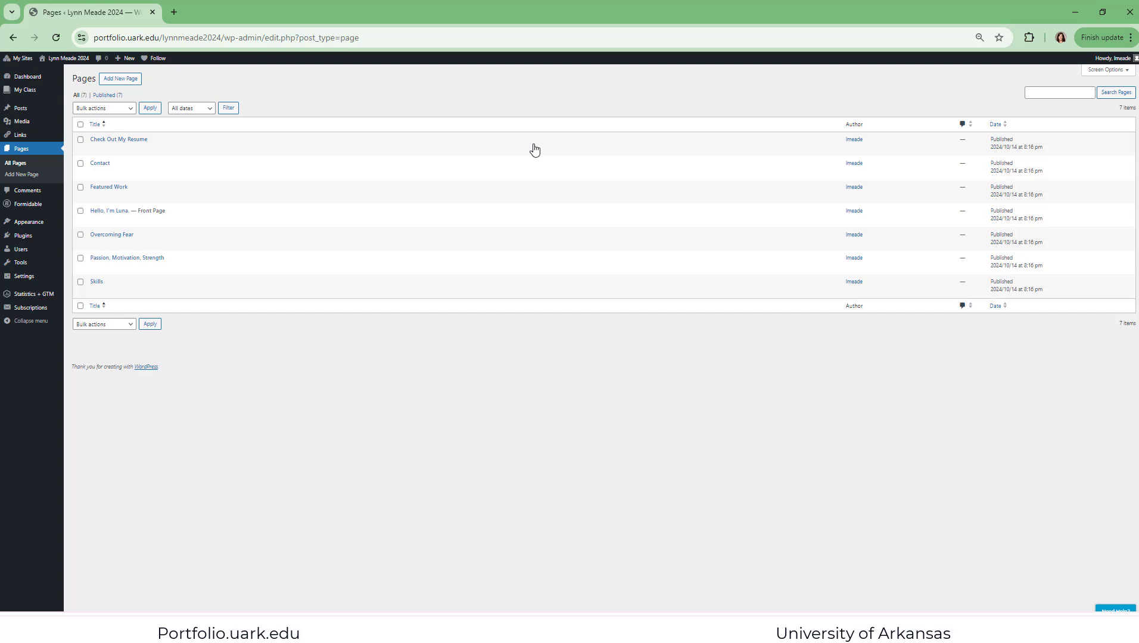
{"action": "left_click", "coordinate": [100, 212]}
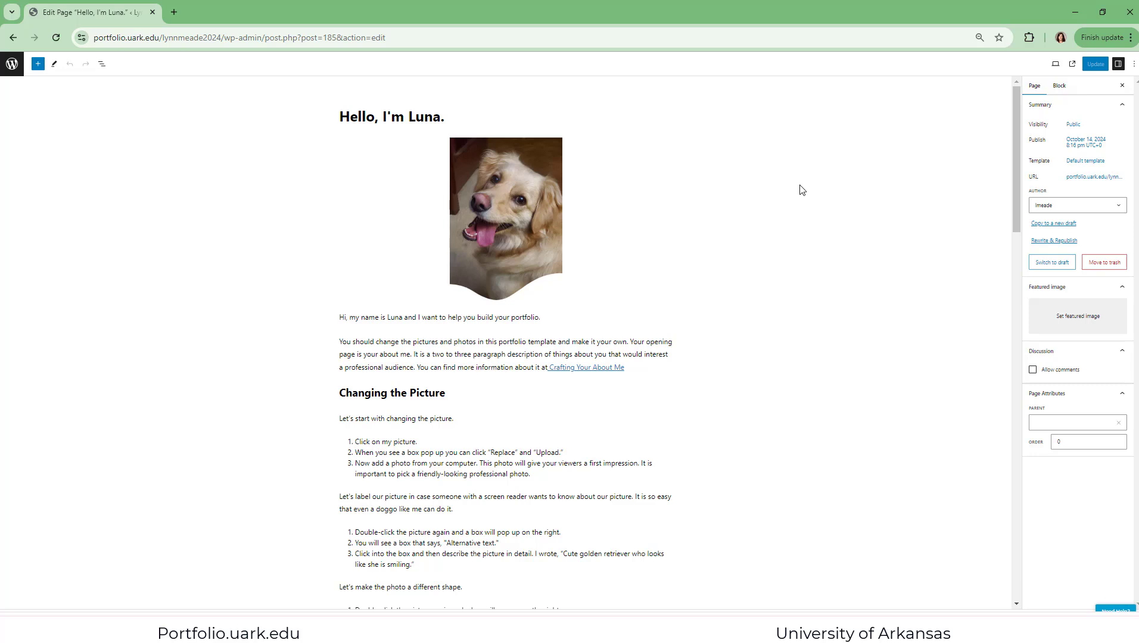
Examine how the front page's paragraphs, "Changing the Picture" heading and dog photo behave as separate blocks with their own settings
{"action": "left_click", "coordinate": [428, 367]}
{"action": "left_click", "coordinate": [356, 354]}
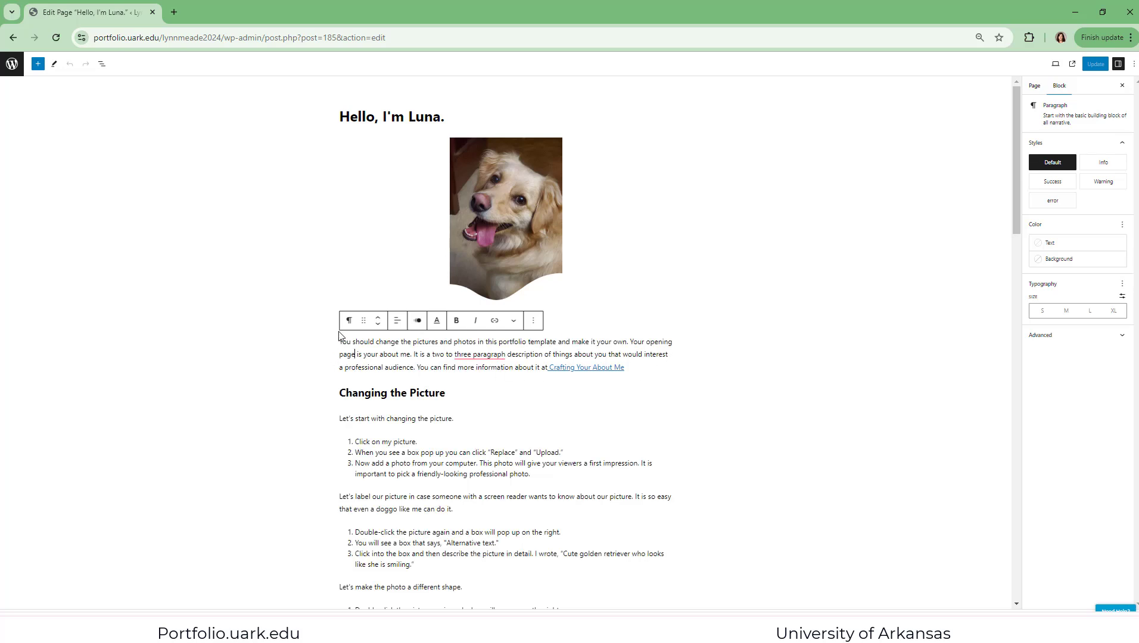
{"action": "left_click_drag", "start_coordinate": [468, 341], "coordinate": [659, 368]}
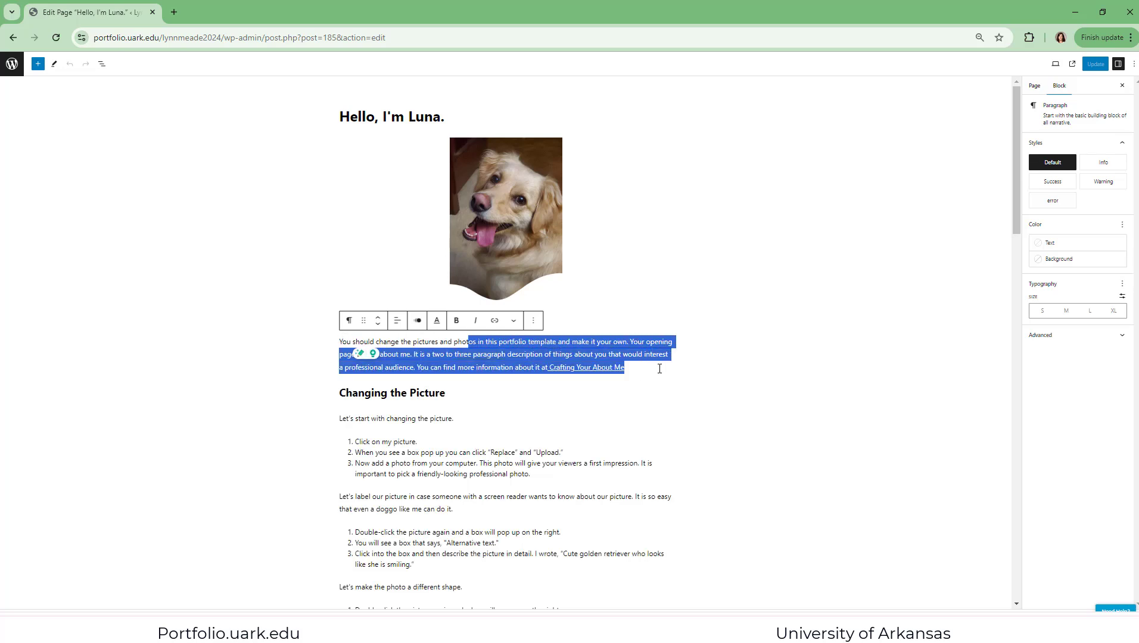
{"action": "left_click", "coordinate": [459, 393]}
{"action": "left_click_drag", "start_coordinate": [459, 393], "coordinate": [337, 398]}
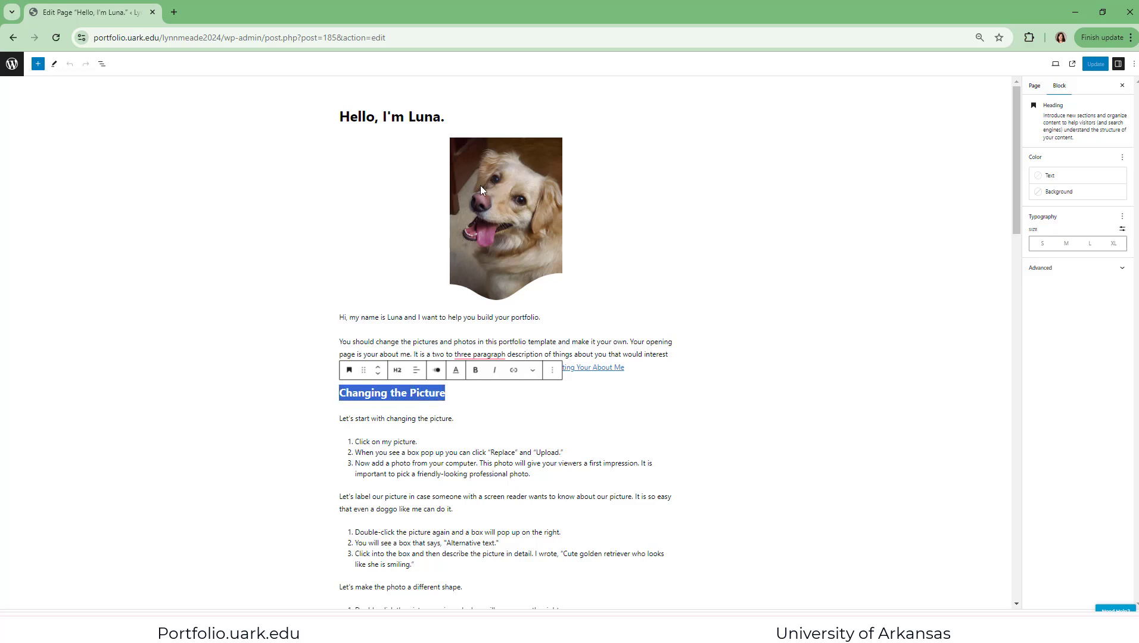
{"action": "key", "text": "Left"}
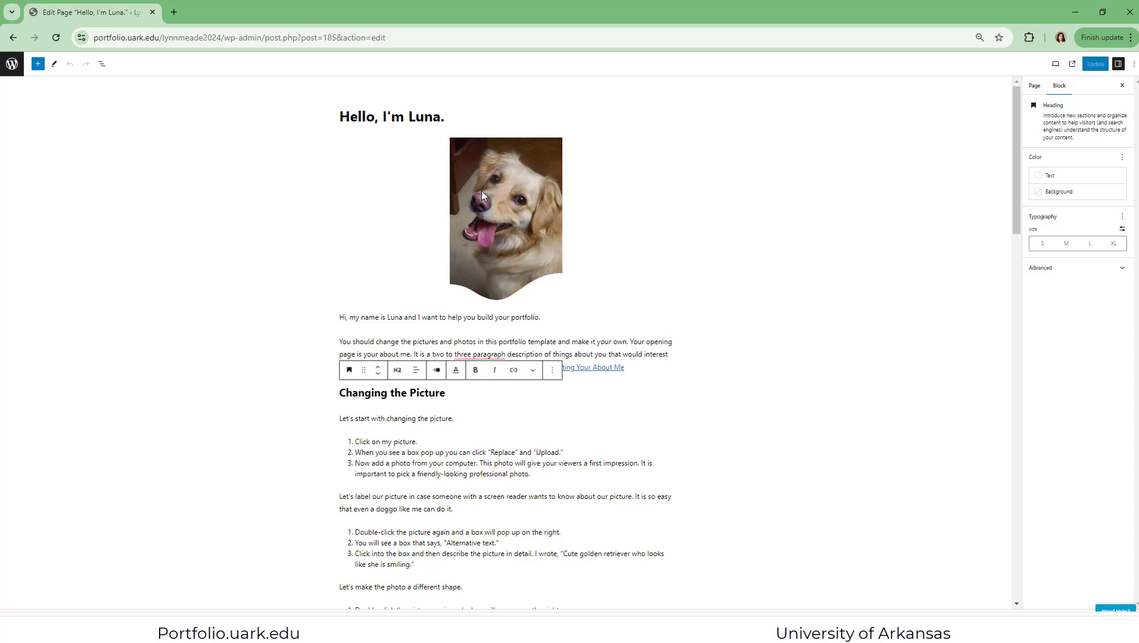
{"action": "left_click", "coordinate": [54, 64]}
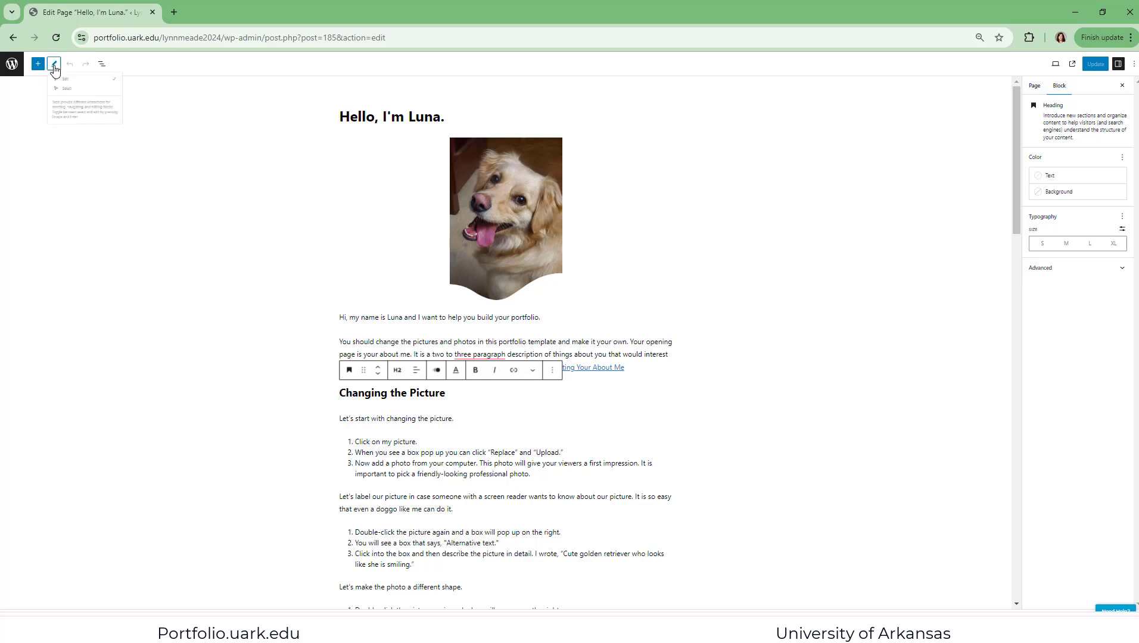
{"action": "left_click", "coordinate": [506, 159]}
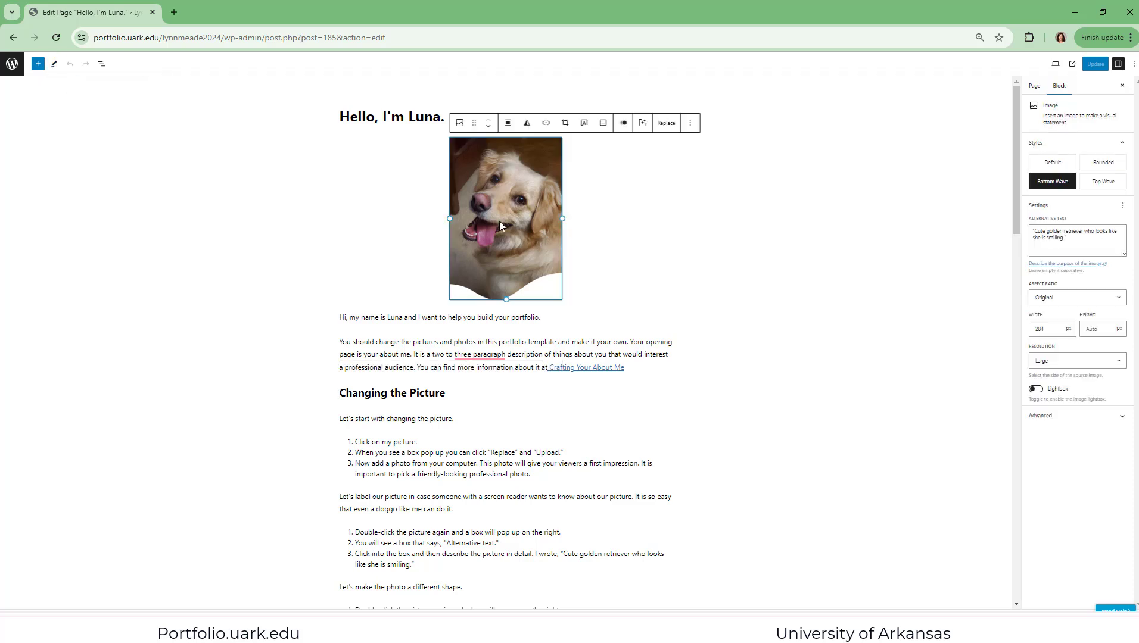
{"action": "left_click", "coordinate": [462, 318]}
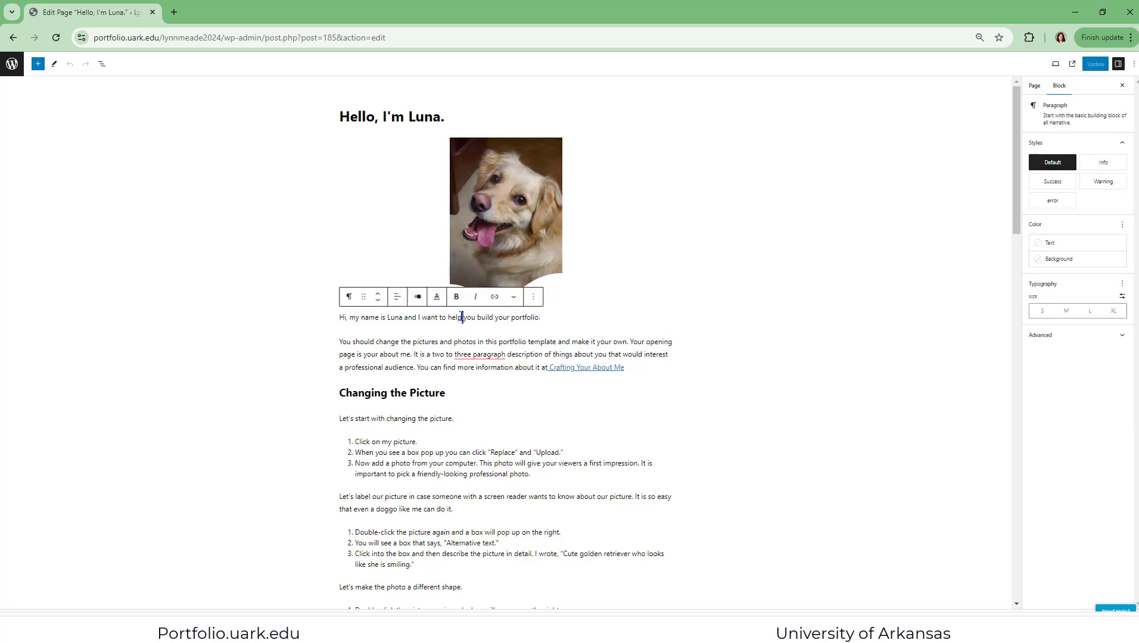
{"action": "left_click", "coordinate": [422, 395]}
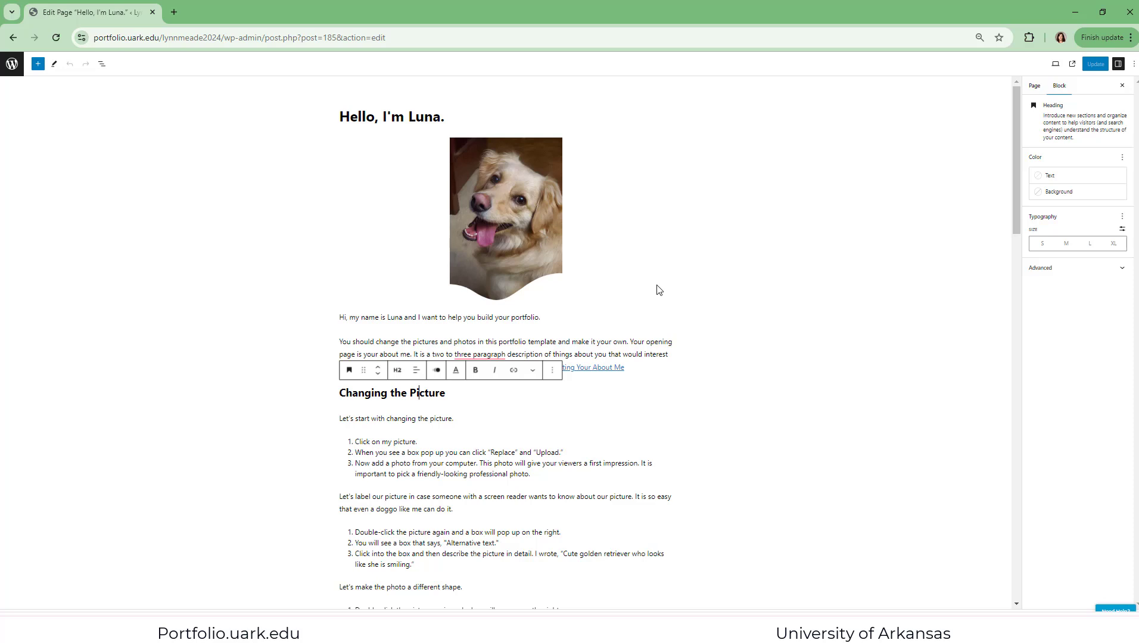
{"action": "left_click", "coordinate": [725, 336]}
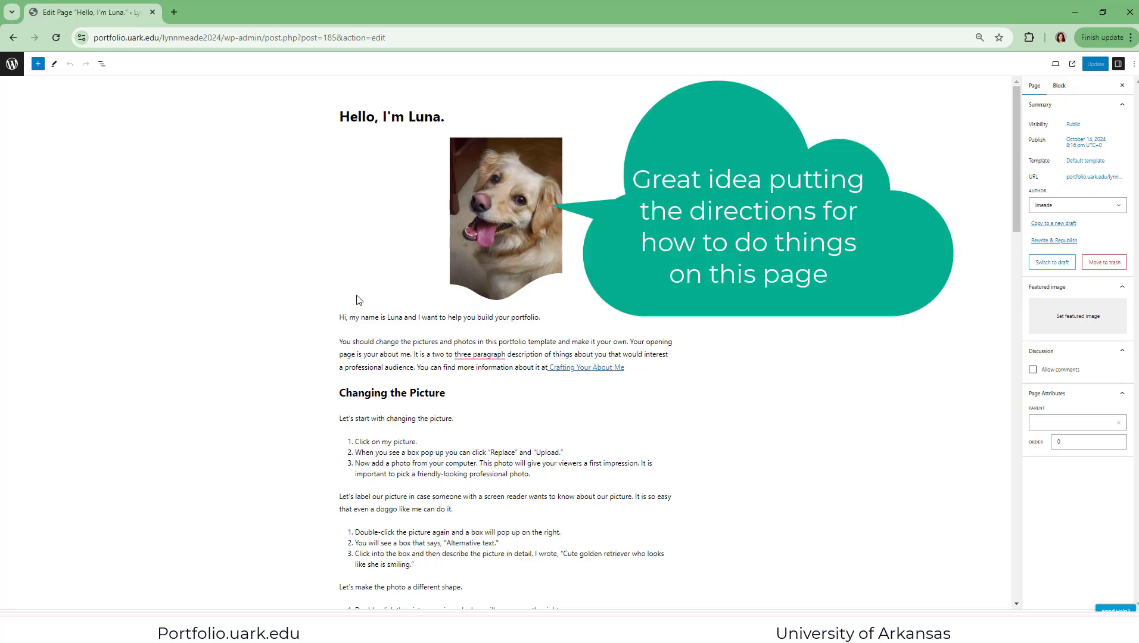
Insert a paragraph before "You should change the pictures" introducing the owner by first name, ending "and I am telling you all about me."
{"action": "left_click", "coordinate": [473, 336]}
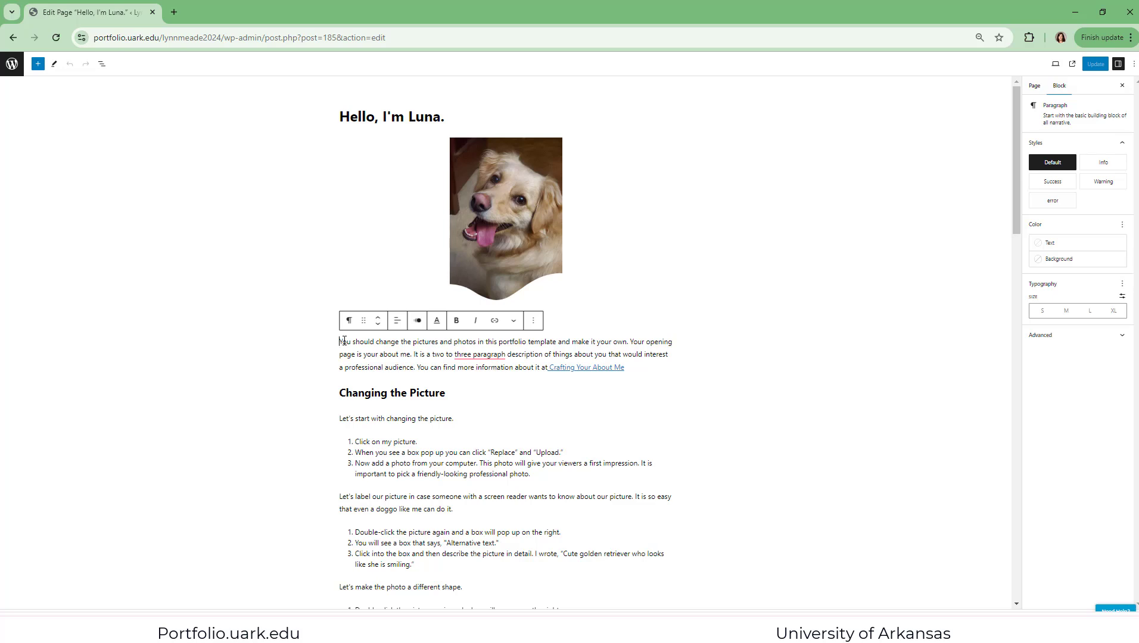
{"action": "type", "text": "Hi, my name is Luna and I want to help you build your portfolio."}
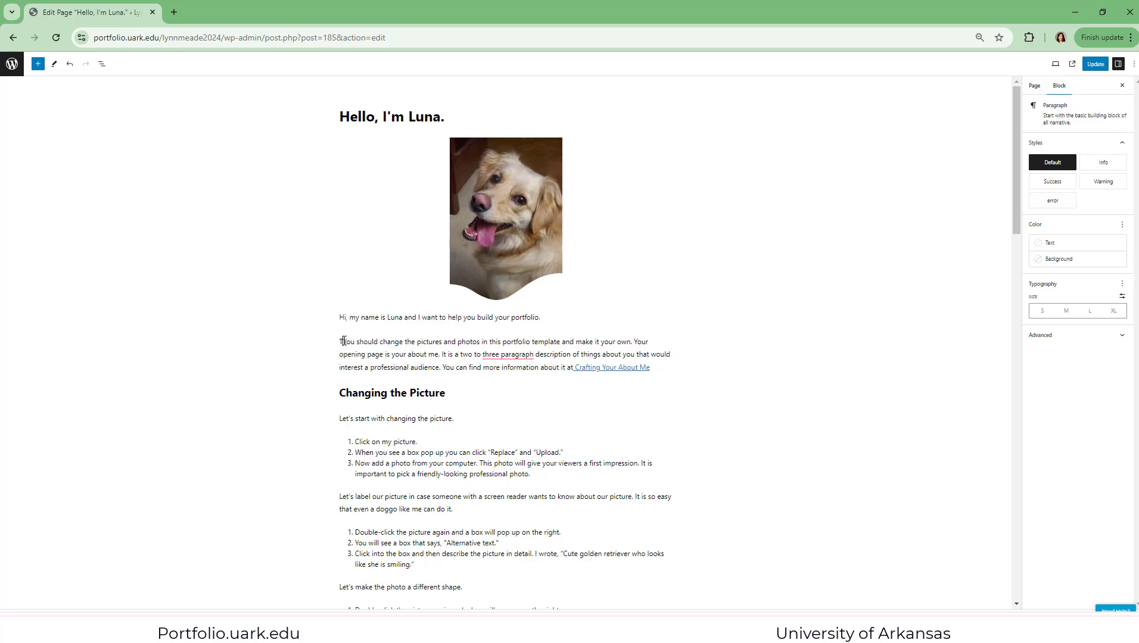
{"action": "type", "text": "This is Lynn "}
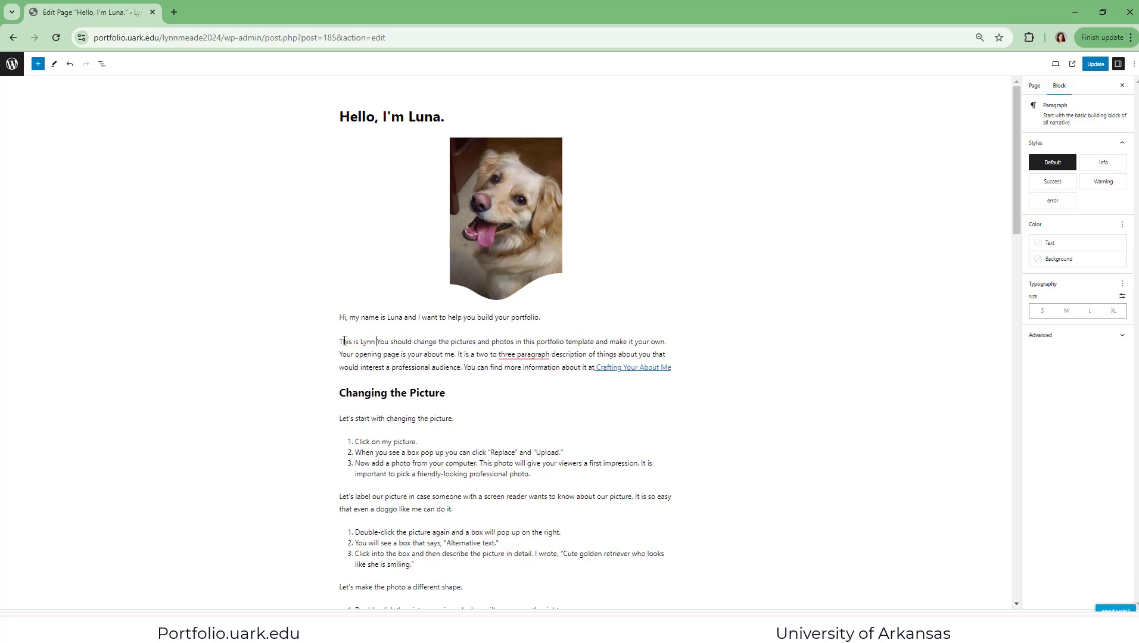
{"action": "type", "text": "and I am tell"}
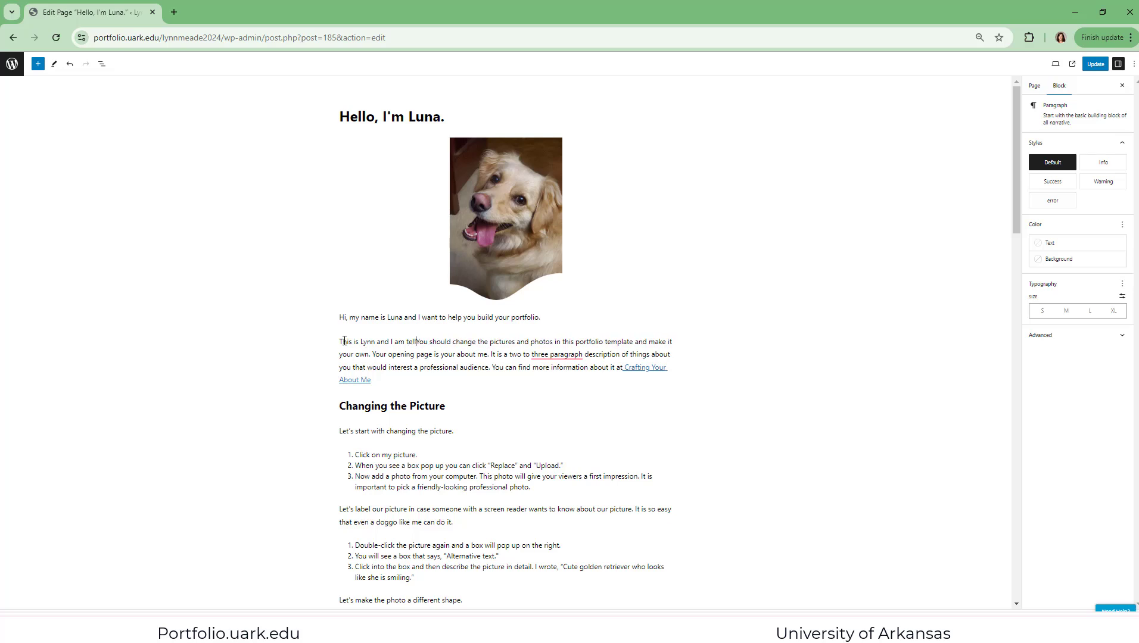
{"action": "type", "text": "ing"}
{"action": "type", "text": " you all about "}
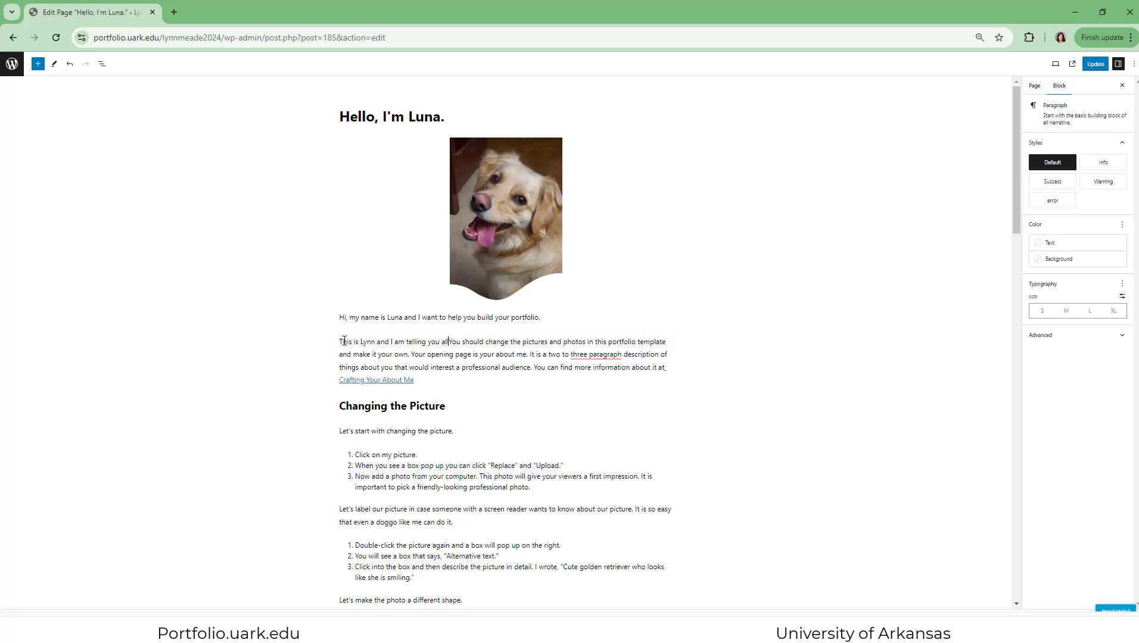
{"action": "type", "text": "me."}
{"action": "key", "text": "Return"}
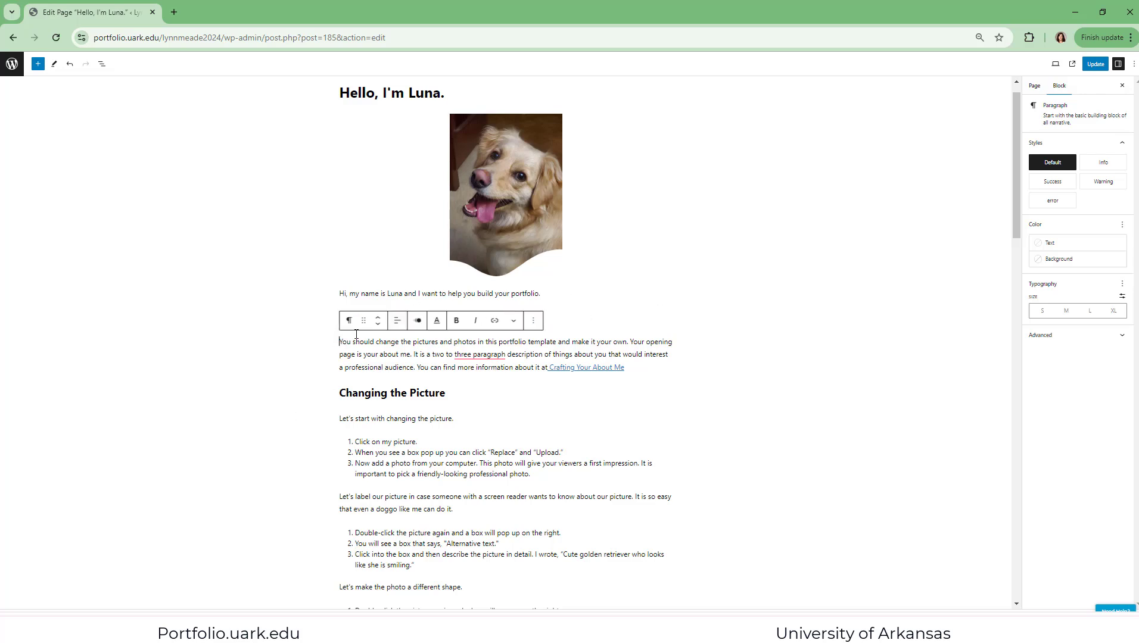
Examine the opening paragraphs as separate blocks, including the text alignment and typography options for "Hi, my name is Luna"
{"action": "left_click", "coordinate": [347, 293]}
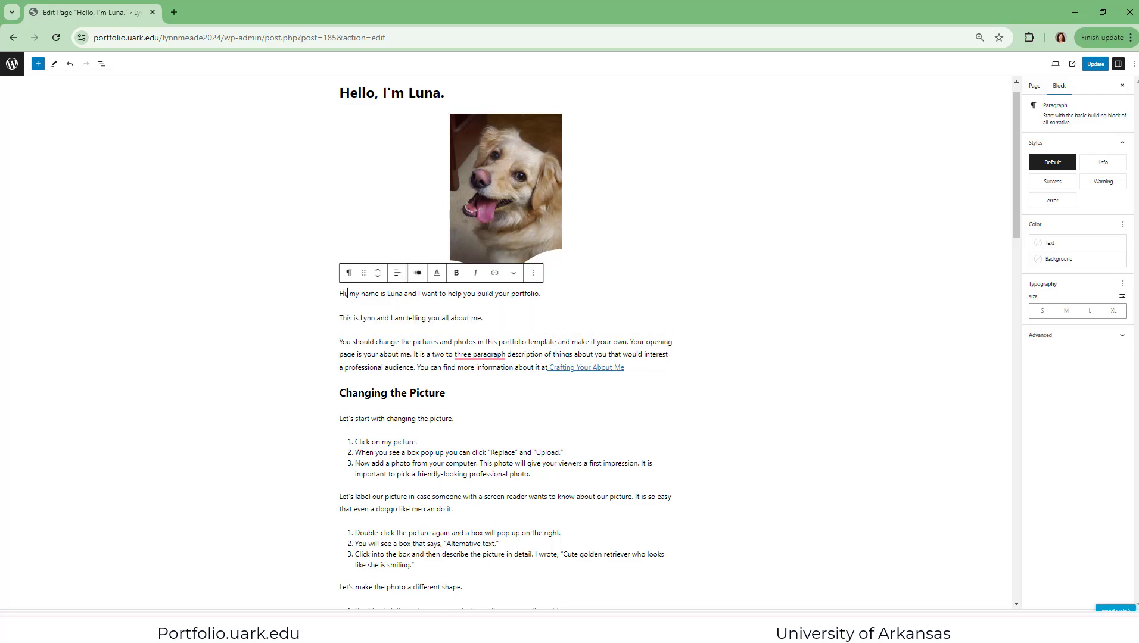
{"action": "left_click", "coordinate": [341, 315]}
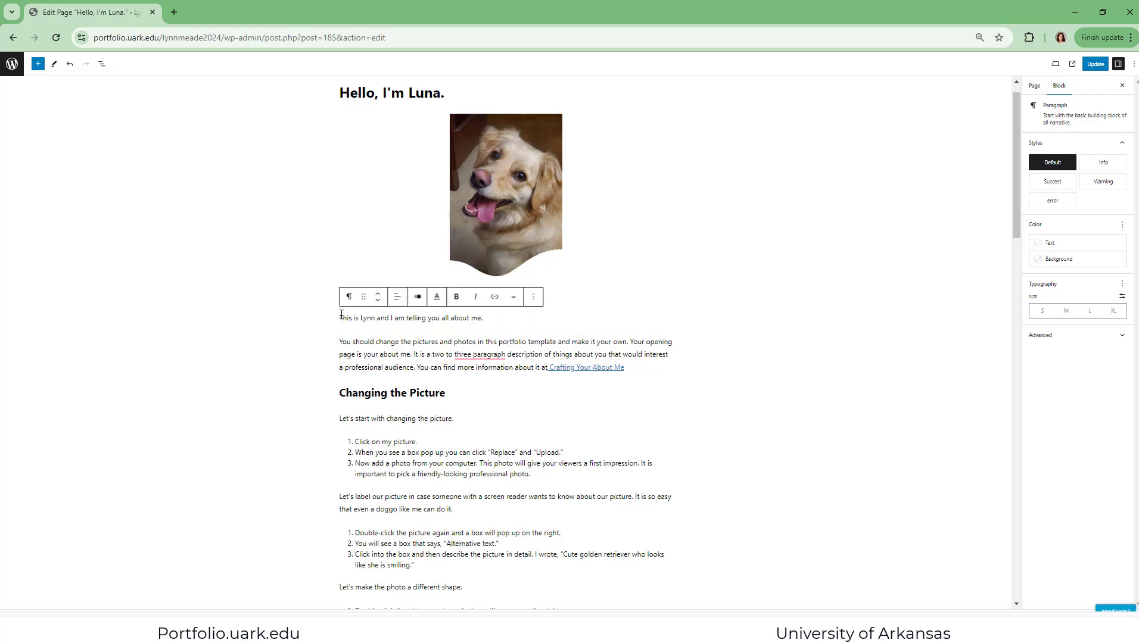
{"action": "left_click", "coordinate": [354, 345]}
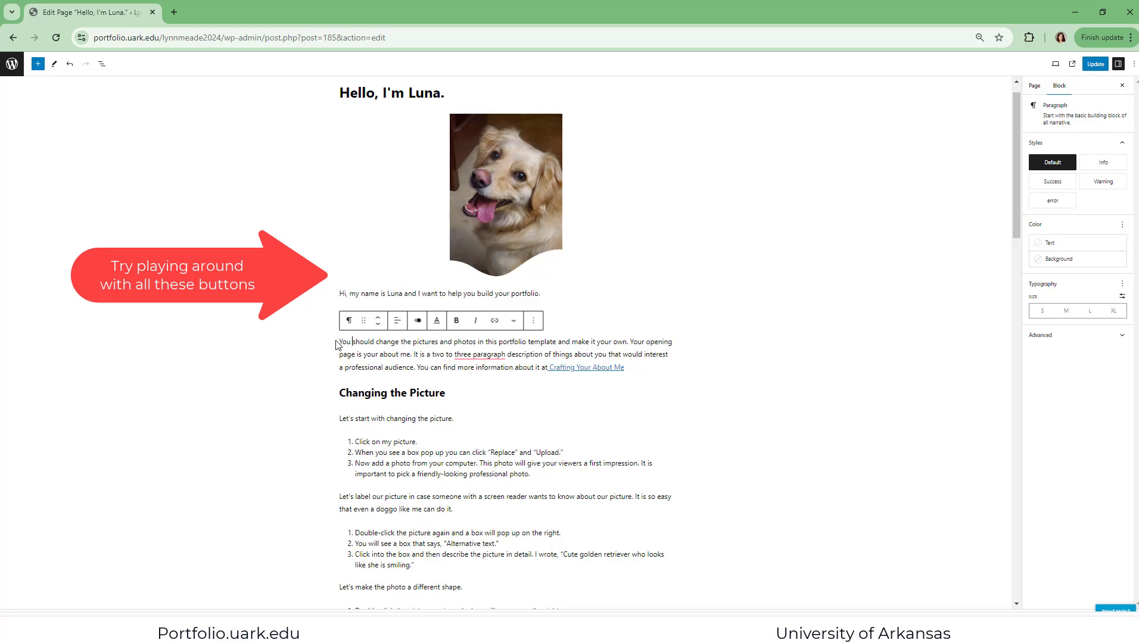
{"action": "left_click", "coordinate": [341, 292]}
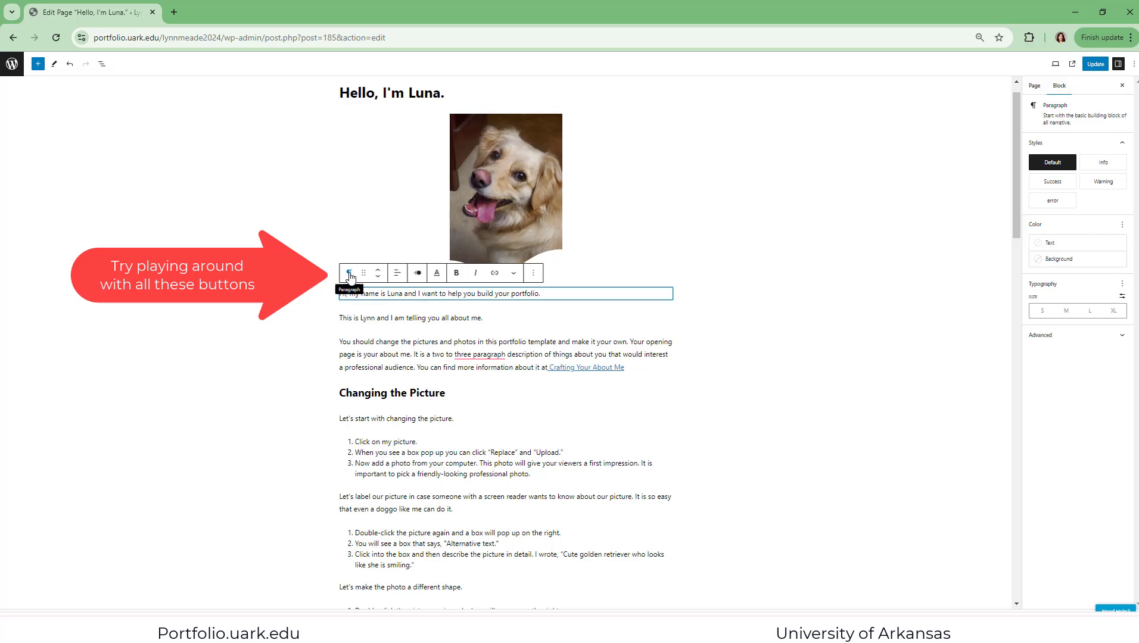
{"action": "left_click", "coordinate": [397, 274]}
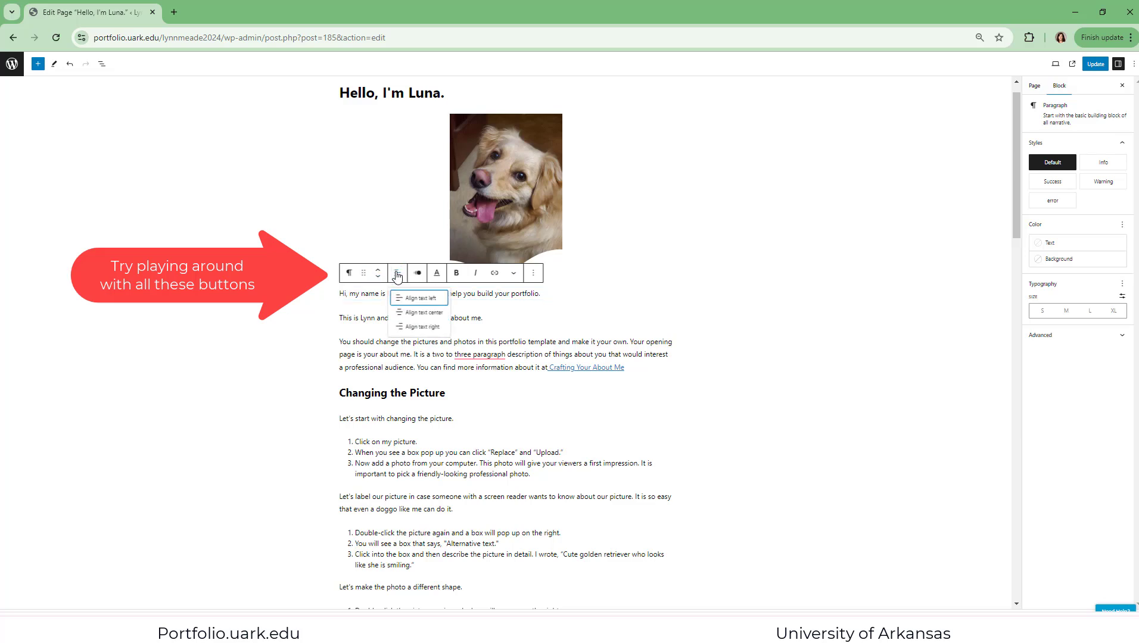
{"action": "left_click", "coordinate": [436, 275]}
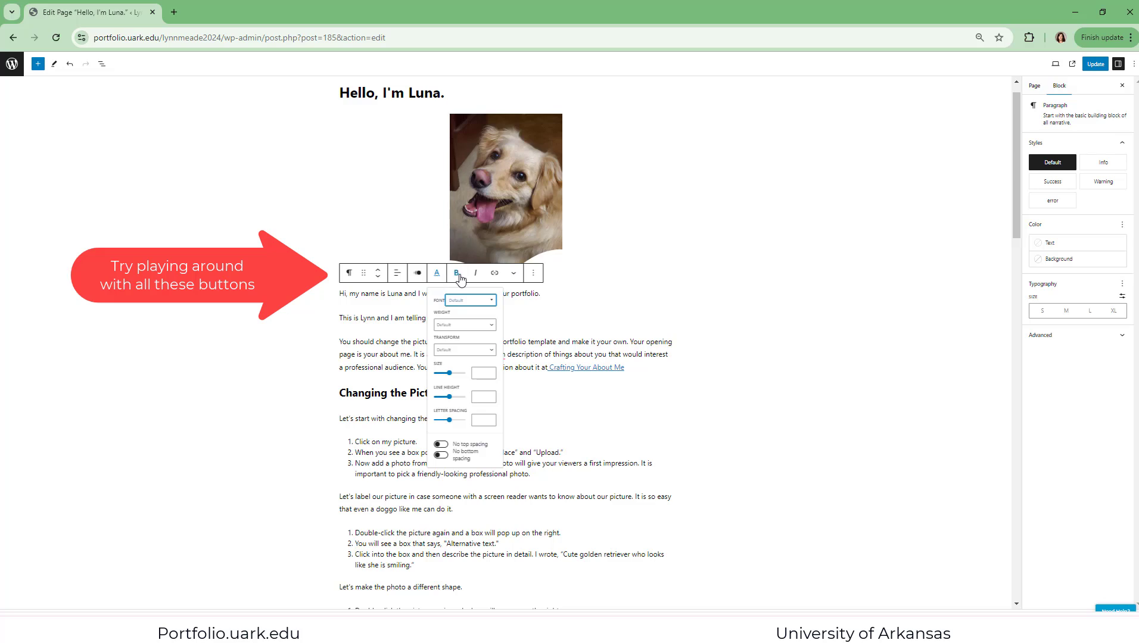
Make the whole sentence "Hi, my name is Luna and I want to help you build your portfolio." bold
{"action": "left_click", "coordinate": [456, 273]}
{"action": "mouse_move", "coordinate": [540, 293]}
{"action": "left_mouse_down"}
{"action": "mouse_move", "coordinate": [351, 315]}
{"action": "mouse_move", "coordinate": [330, 298]}
{"action": "left_mouse_up"}
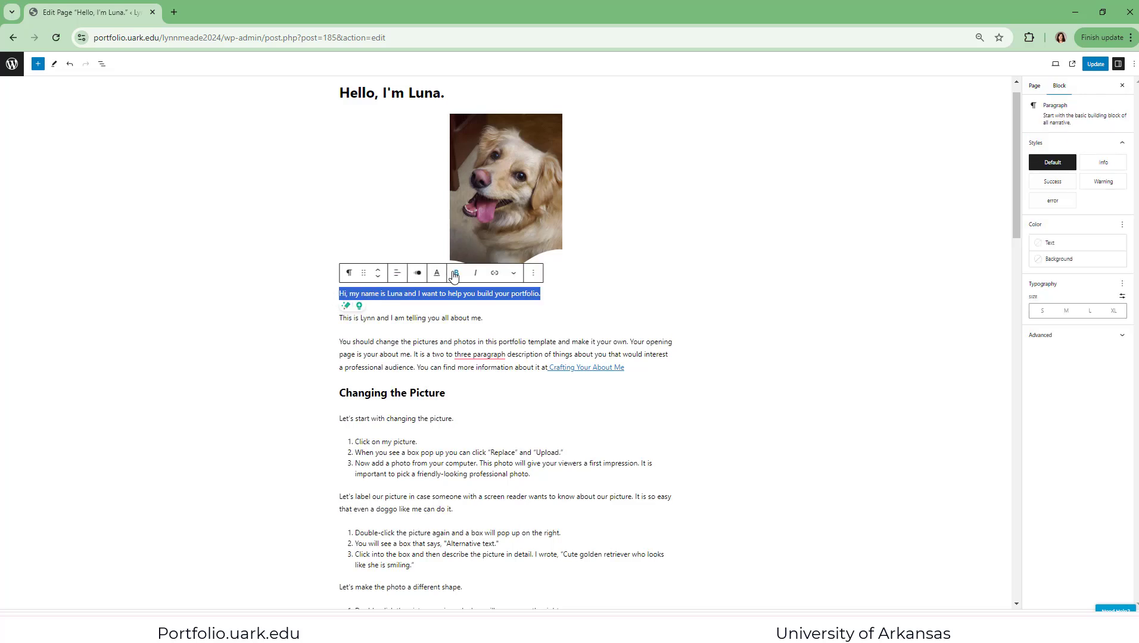
{"action": "left_click", "coordinate": [457, 272]}
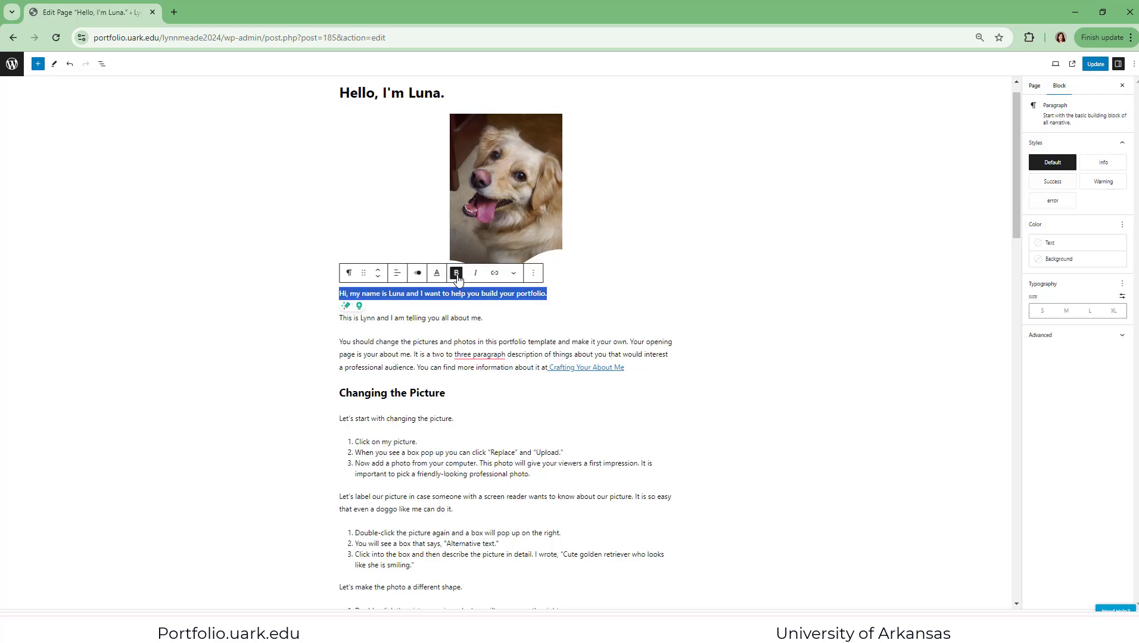
{"action": "left_click", "coordinate": [573, 298]}
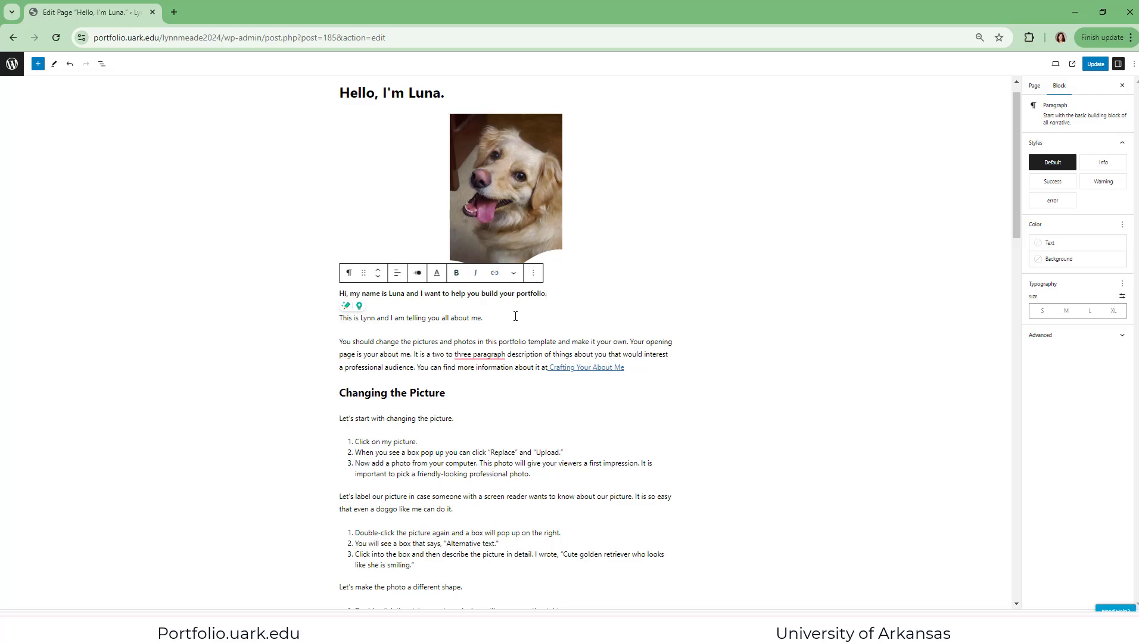
Color the text of the owner's introduction sentence, ending "telling you all about me.", vivid red using Highlight
{"action": "left_click_drag", "start_coordinate": [491, 317], "coordinate": [337, 319]}
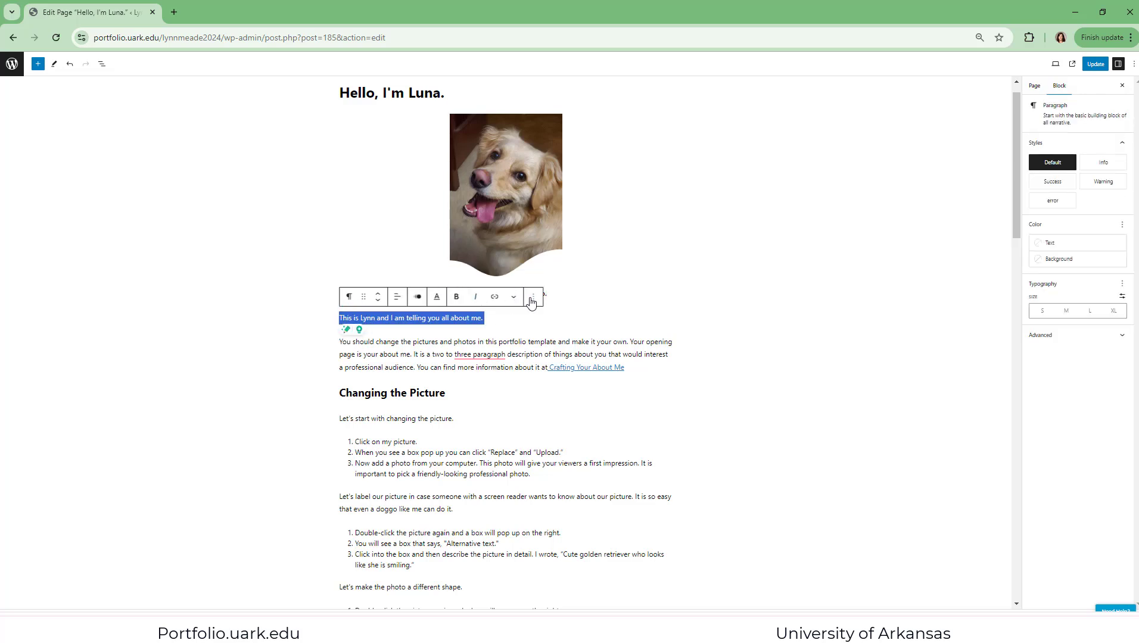
{"action": "left_click", "coordinate": [532, 299]}
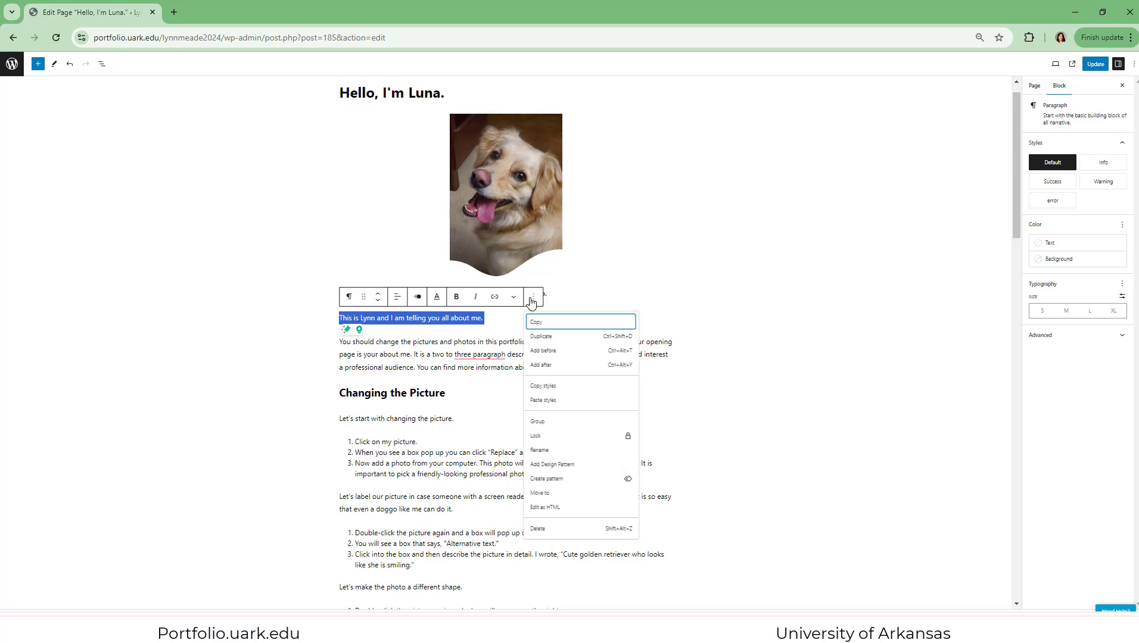
{"action": "left_click", "coordinate": [515, 301]}
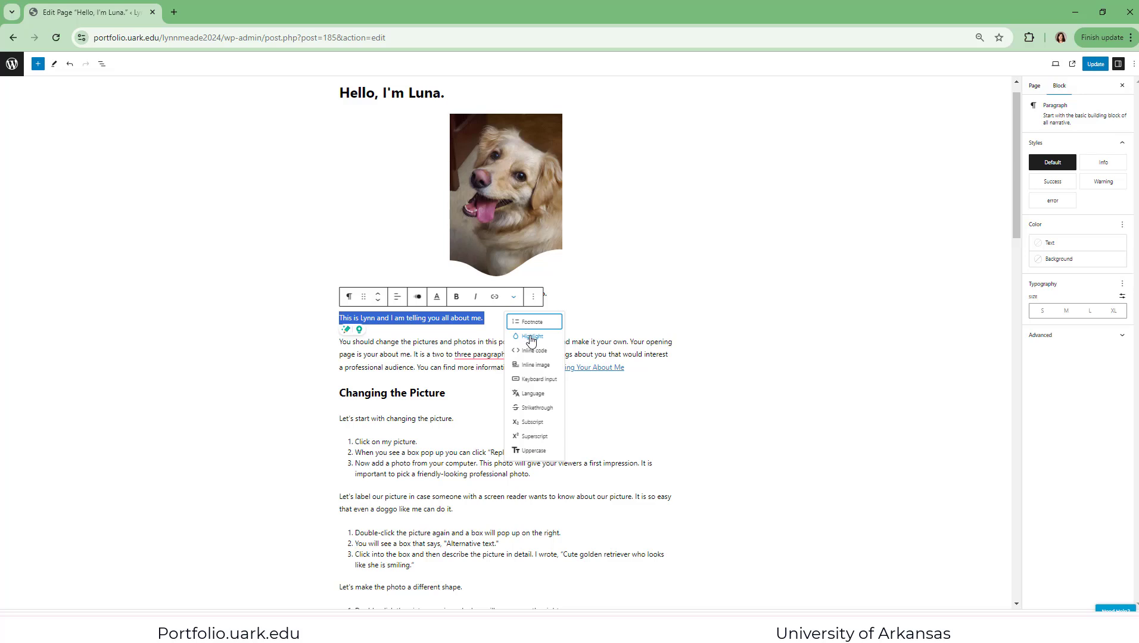
{"action": "left_click", "coordinate": [531, 337]}
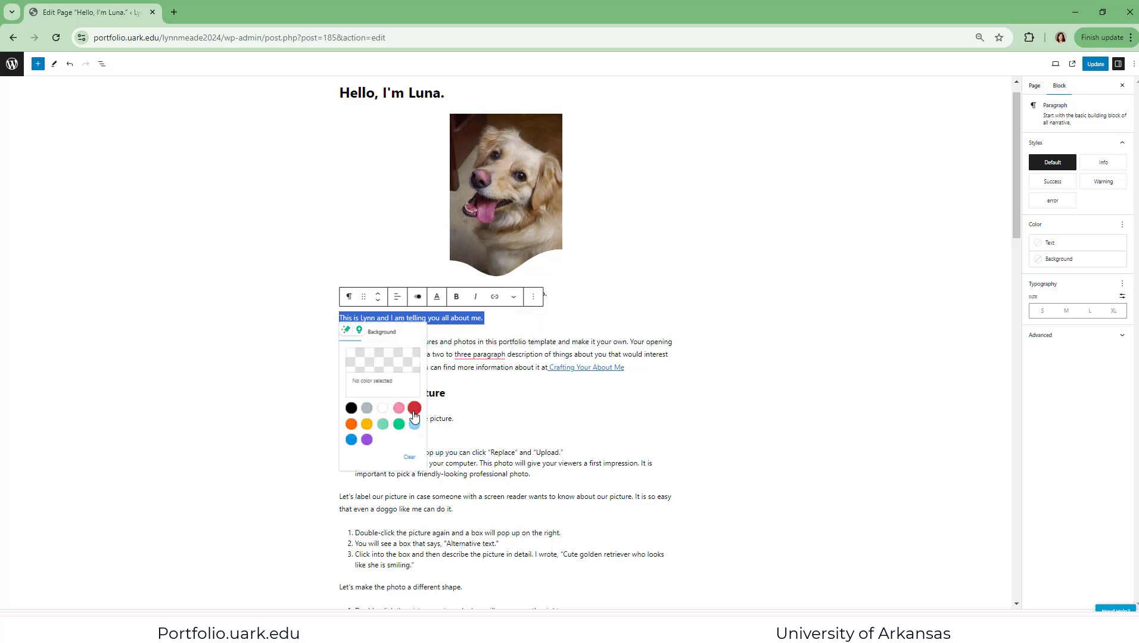
{"action": "left_click", "coordinate": [414, 408]}
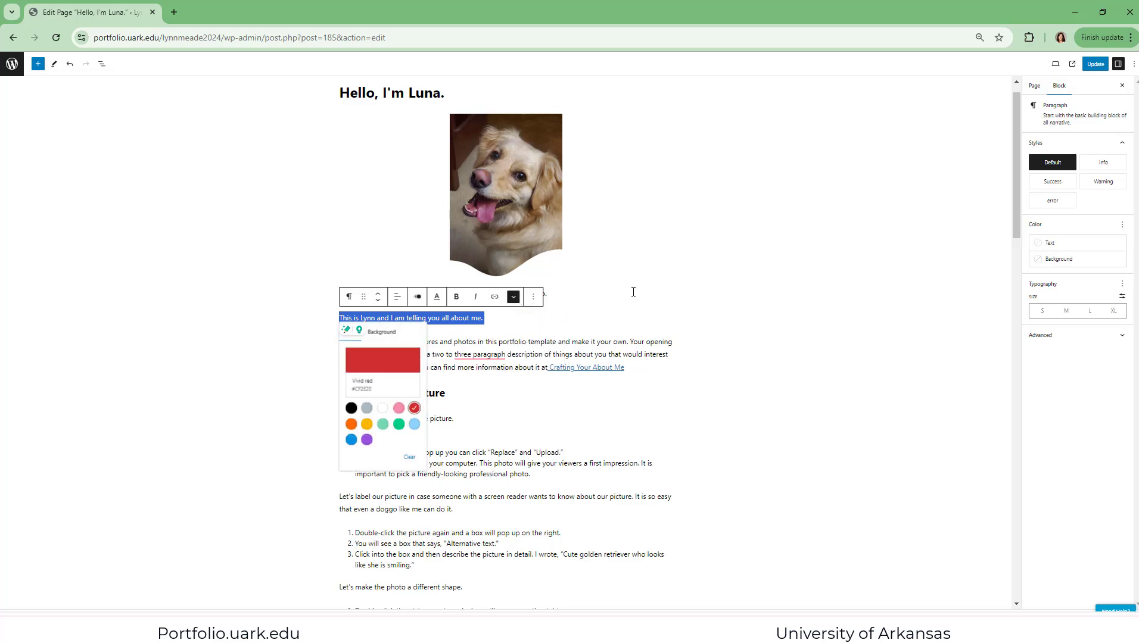
{"action": "left_click", "coordinate": [632, 293]}
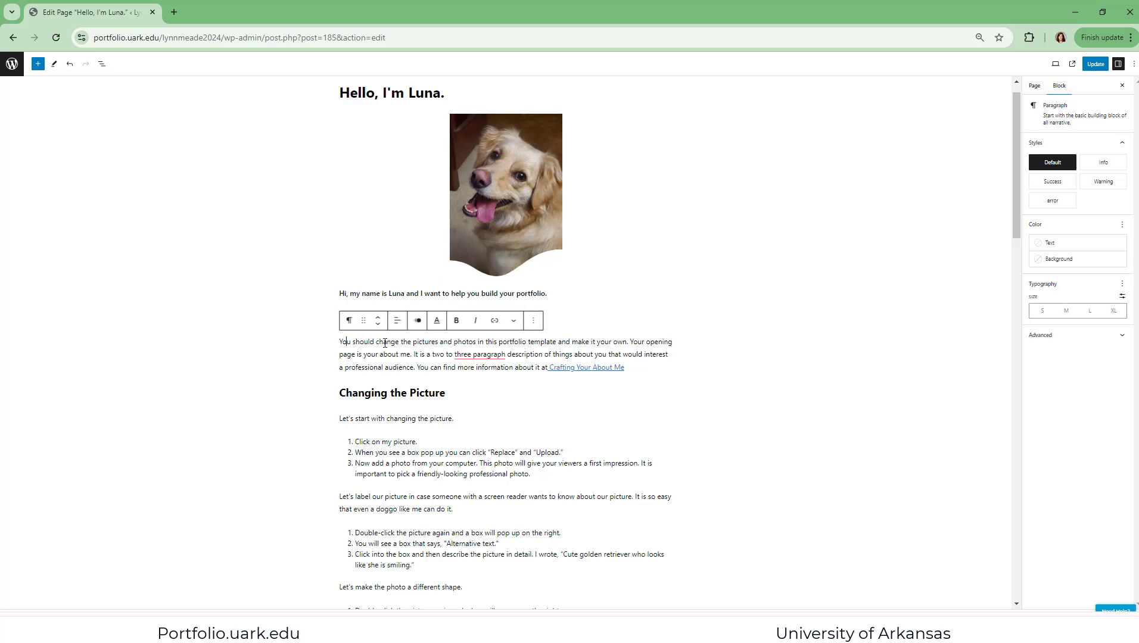
Apply the Success block style to the paragraph starting "You should change the pictures and photos"
{"action": "double_click", "coordinate": [346, 343]}
{"action": "left_click", "coordinate": [376, 442]}
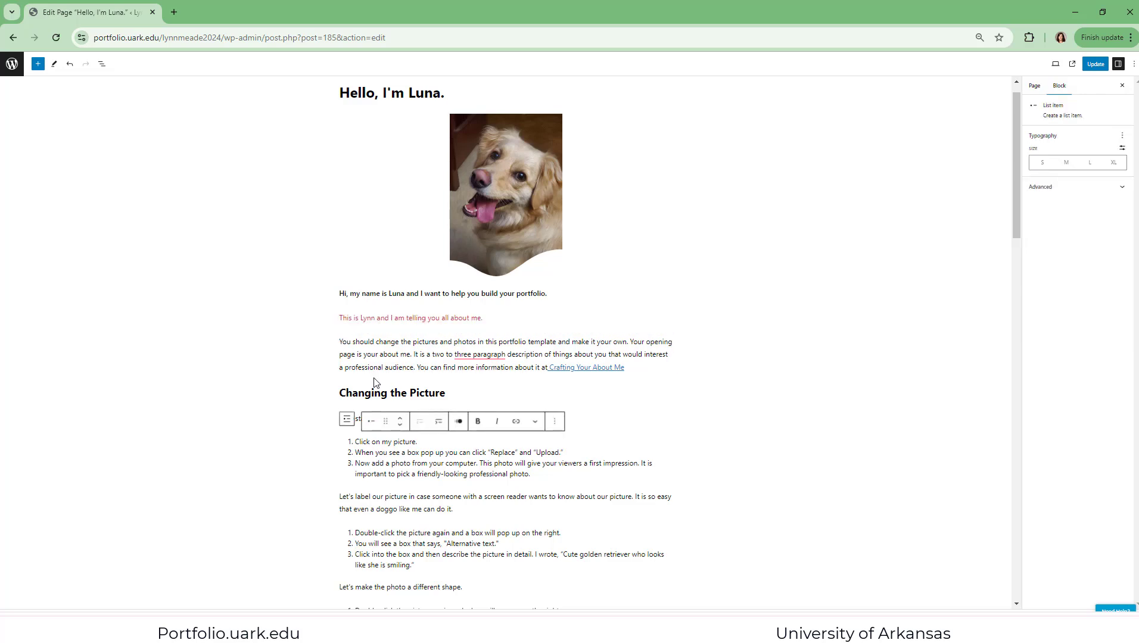
{"action": "left_click", "coordinate": [347, 342]}
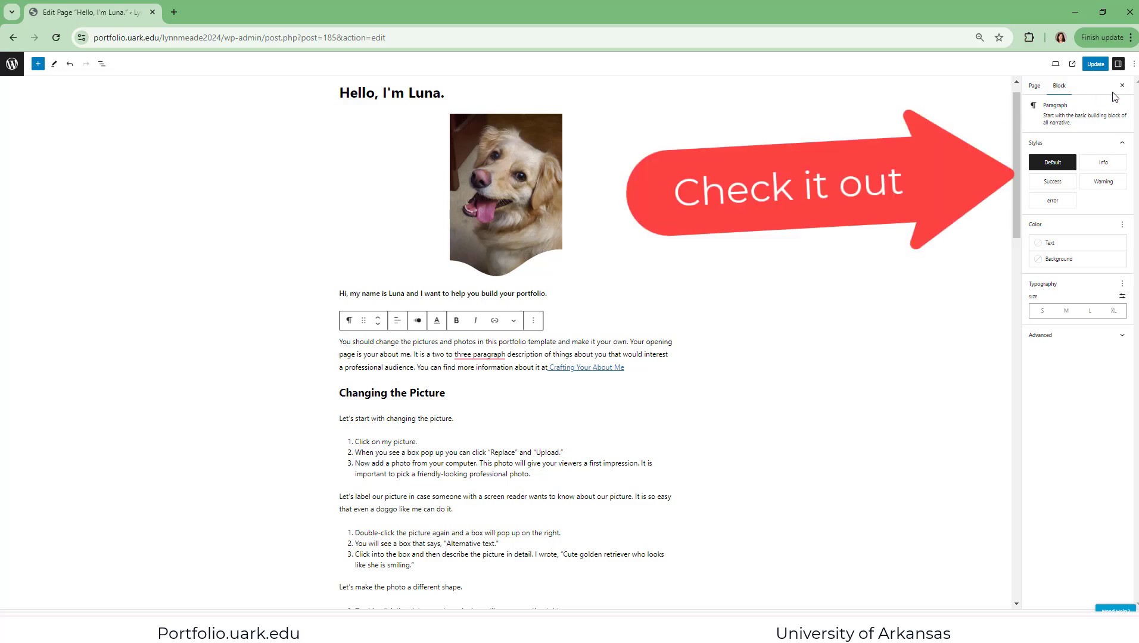
{"action": "left_click", "coordinate": [1054, 187]}
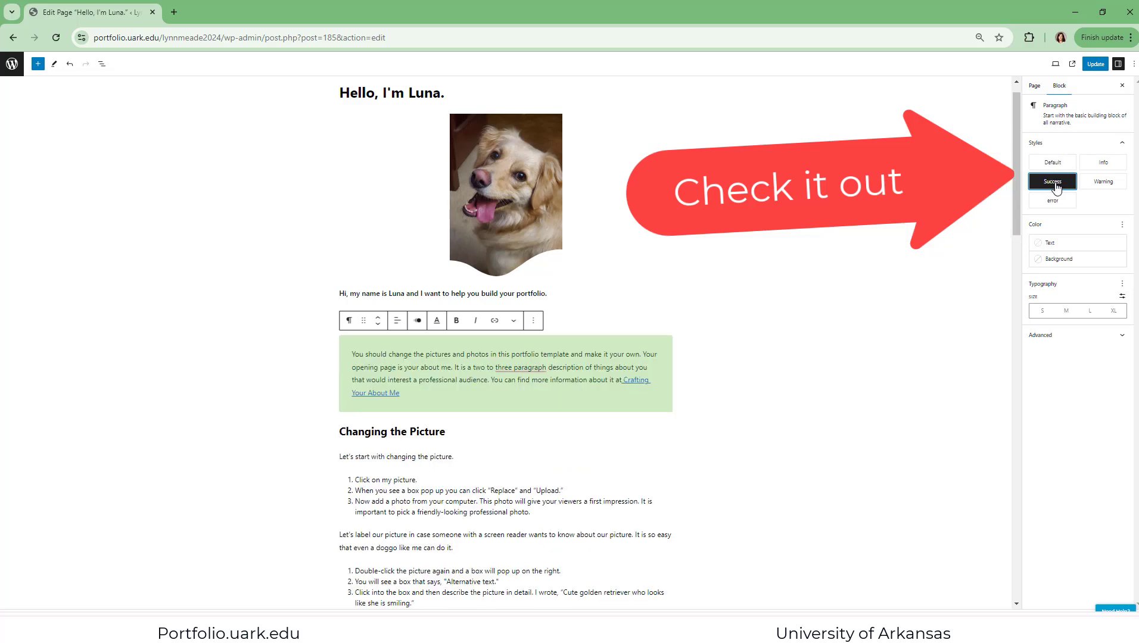
{"action": "left_click", "coordinate": [550, 509]}
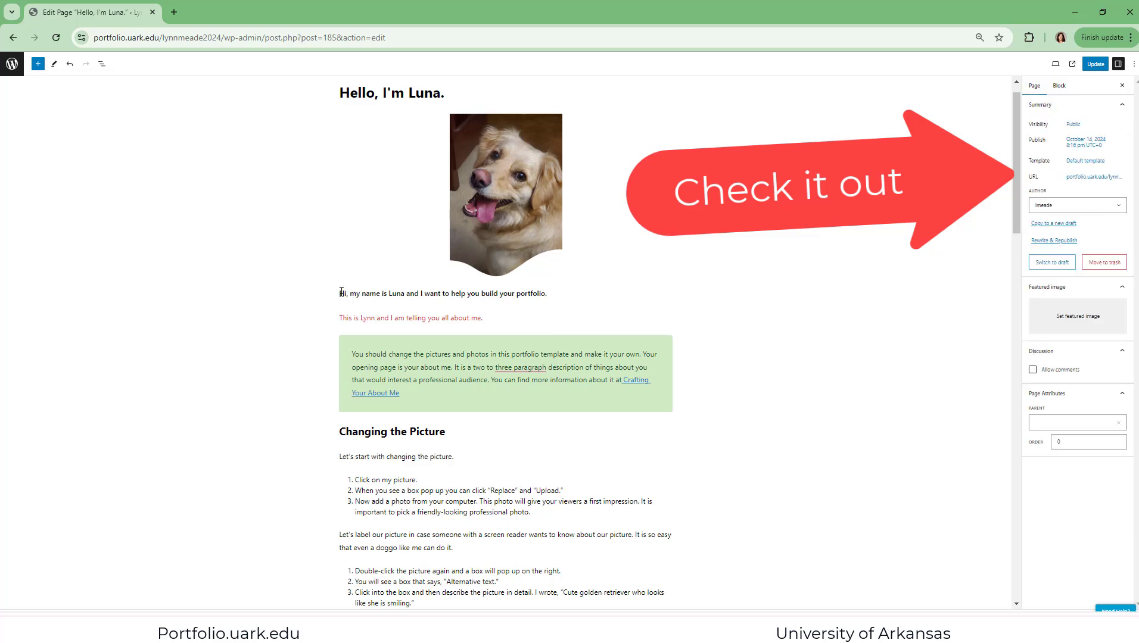
Apply the Warning block style to the "Hi, my name is Luna" paragraph and check its color options
{"action": "triple_click", "coordinate": [362, 290]}
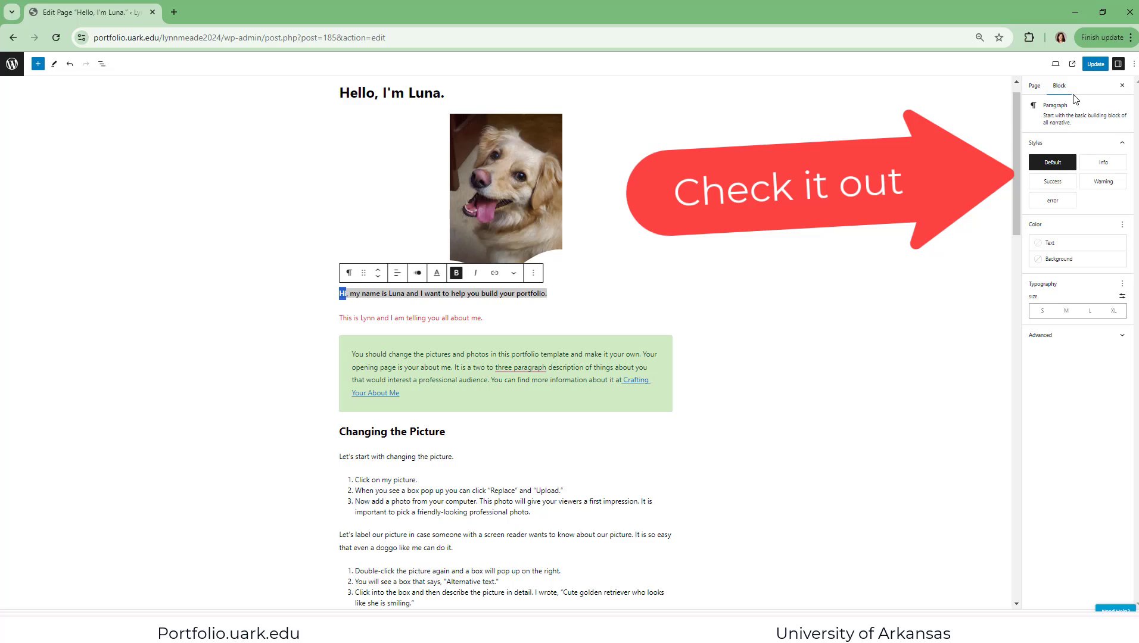
{"action": "left_click", "coordinate": [1105, 182]}
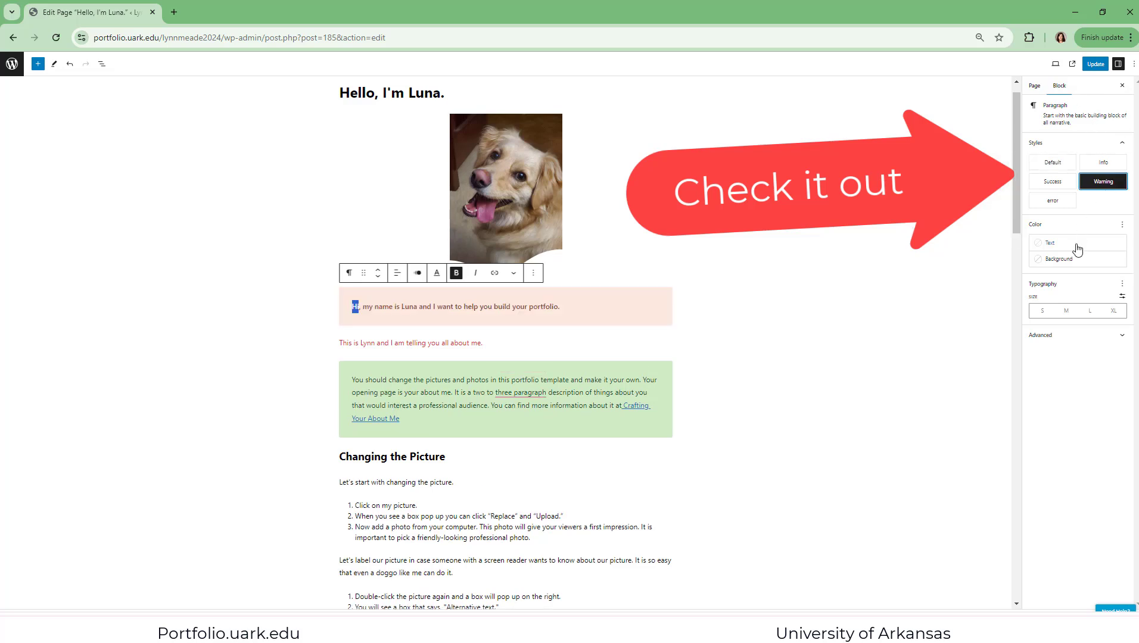
{"action": "left_click", "coordinate": [1122, 226]}
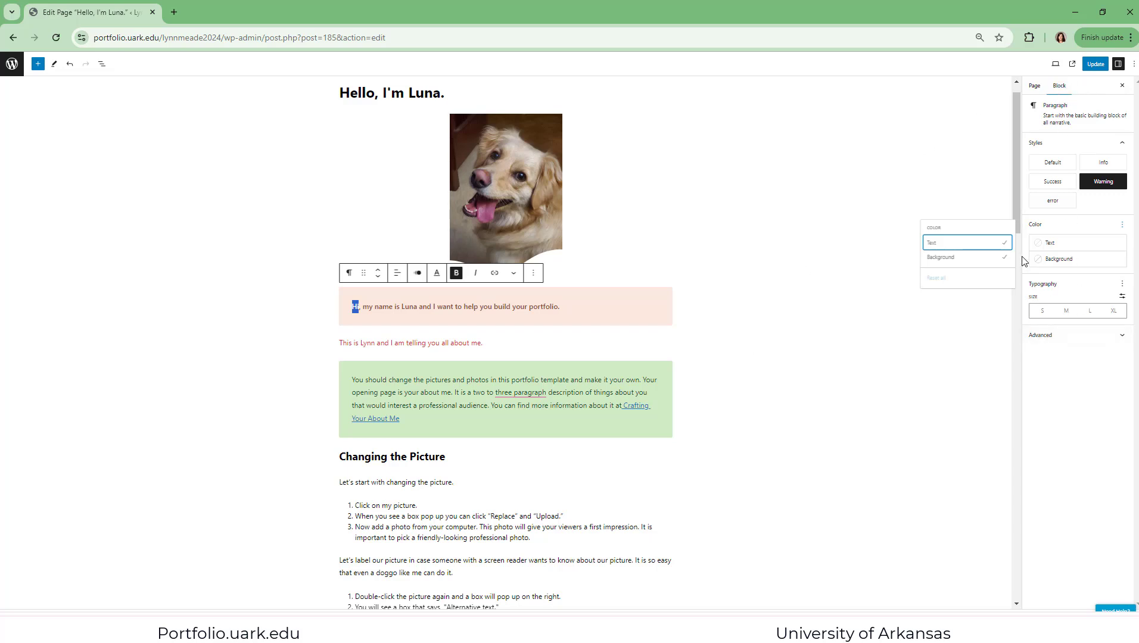
{"action": "left_click", "coordinate": [542, 519]}
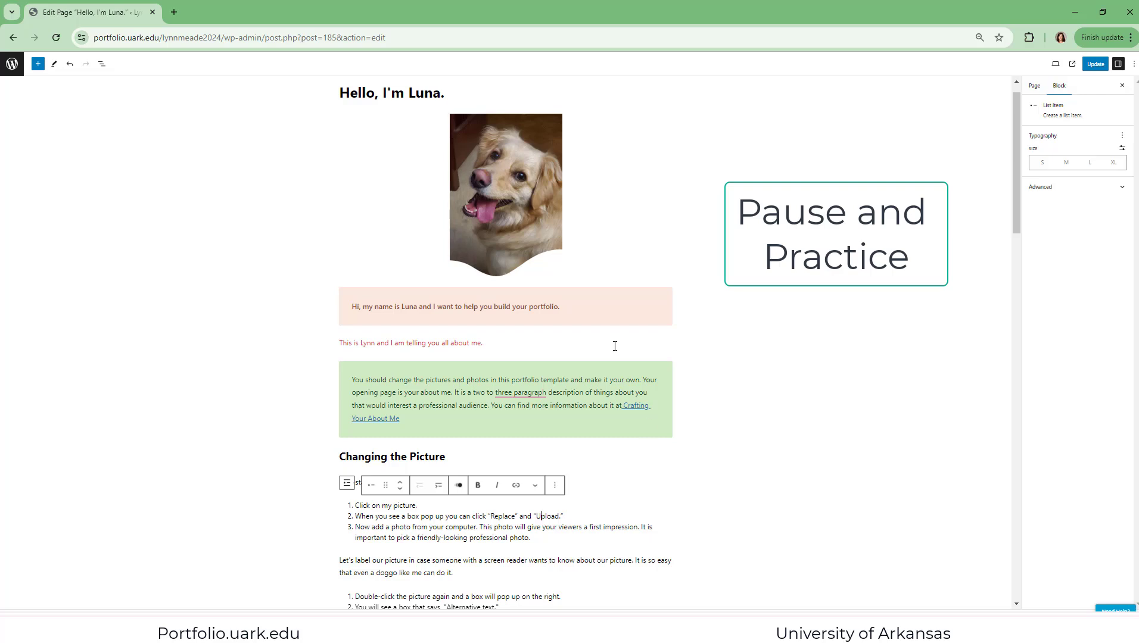
Accept the suggested hyphen correction "three-paragraph" in the green "You should change the pictures" paragraph
{"action": "right_click", "coordinate": [518, 390]}
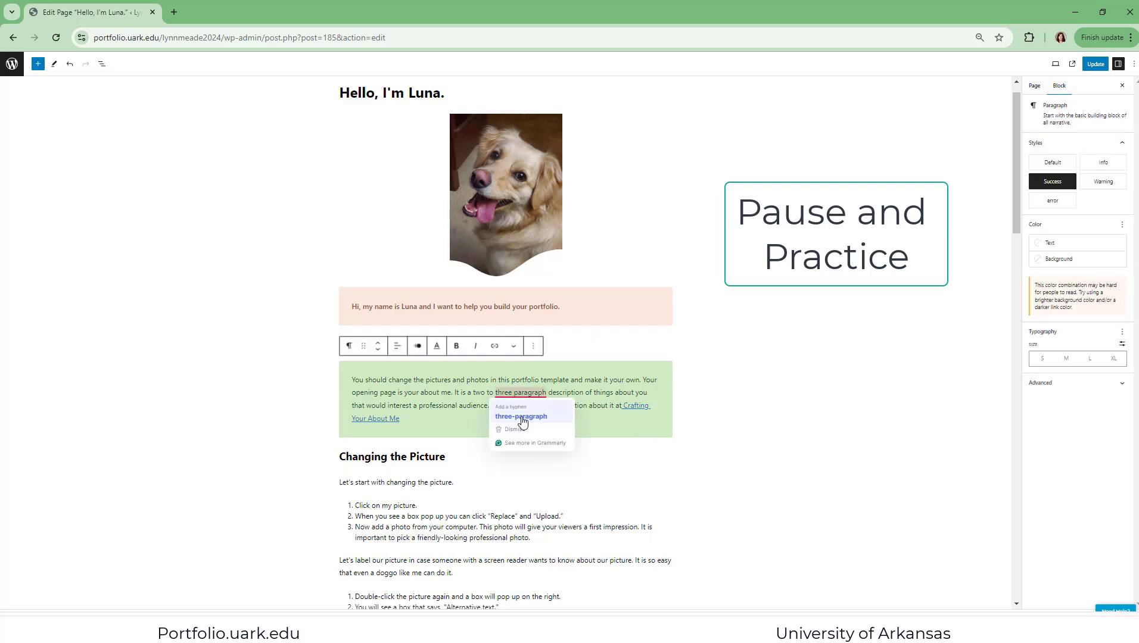
{"action": "left_click", "coordinate": [523, 423]}
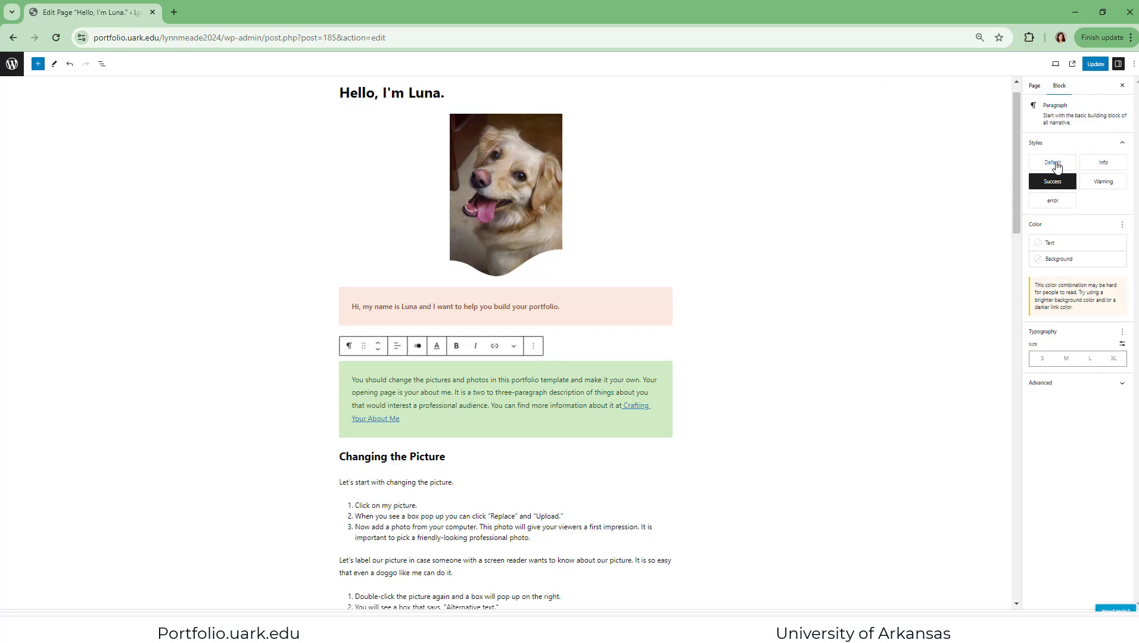
{"action": "mouse_move", "coordinate": [1104, 186]}
Replace the dog photo with the owner's professional portrait, uploaded from the computer's Pictures folder
{"action": "left_click", "coordinate": [508, 196]}
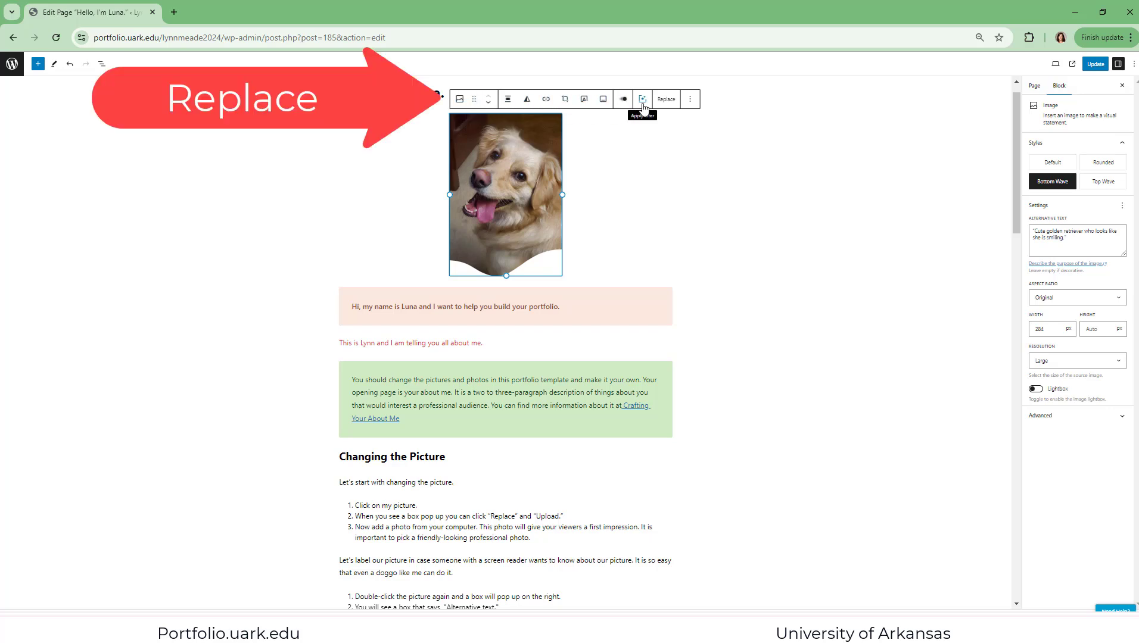
{"action": "left_click", "coordinate": [666, 101]}
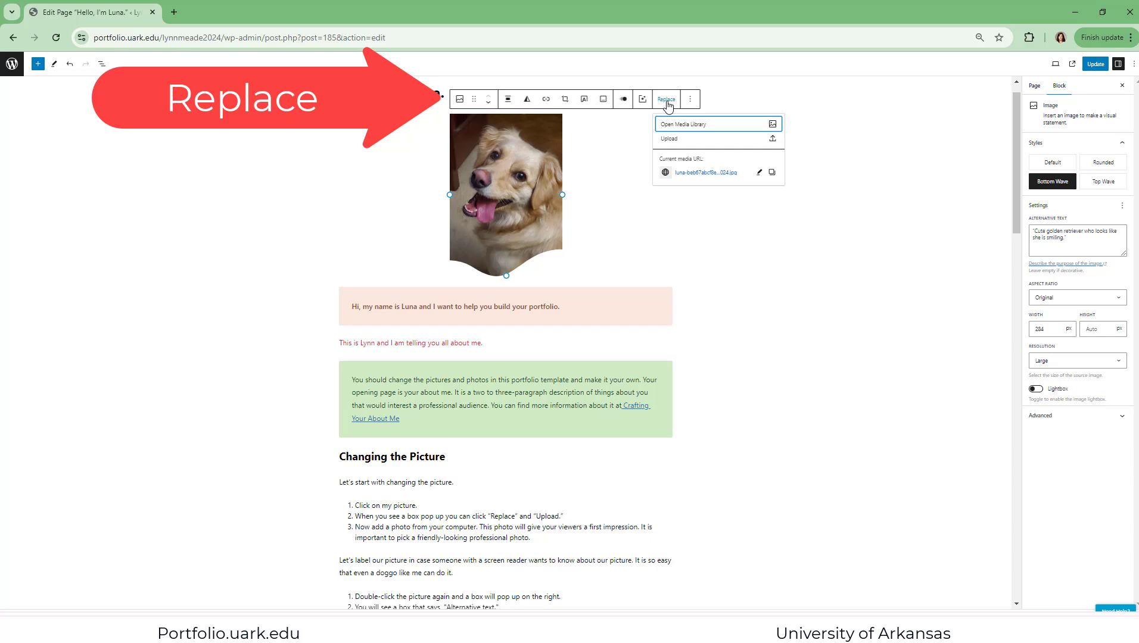
{"action": "left_click", "coordinate": [670, 140]}
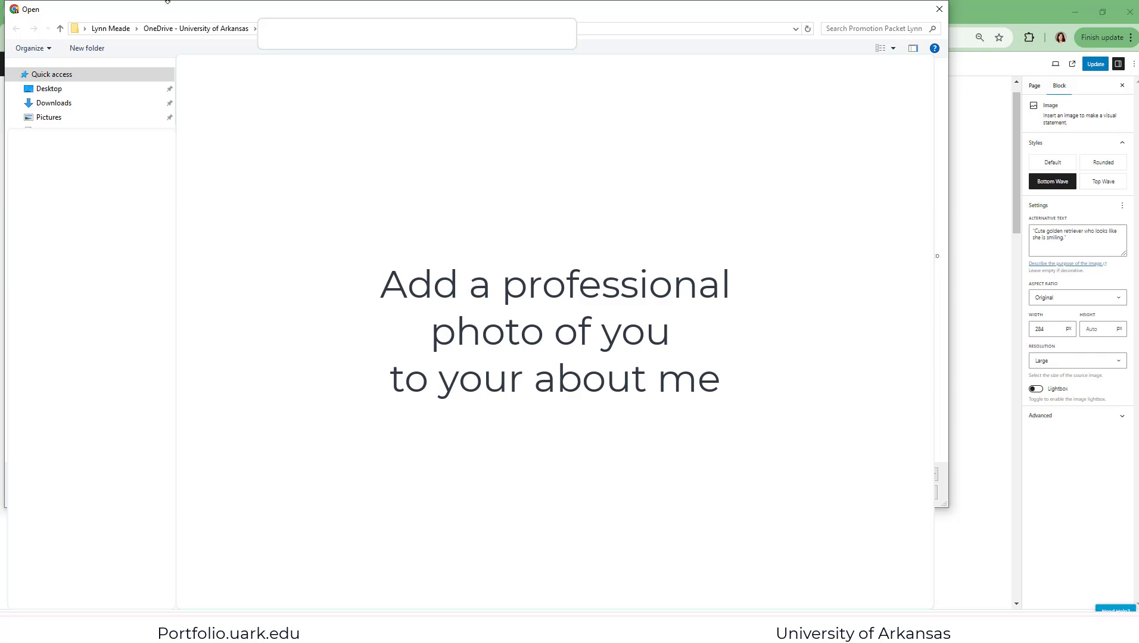
{"action": "left_click", "coordinate": [62, 119]}
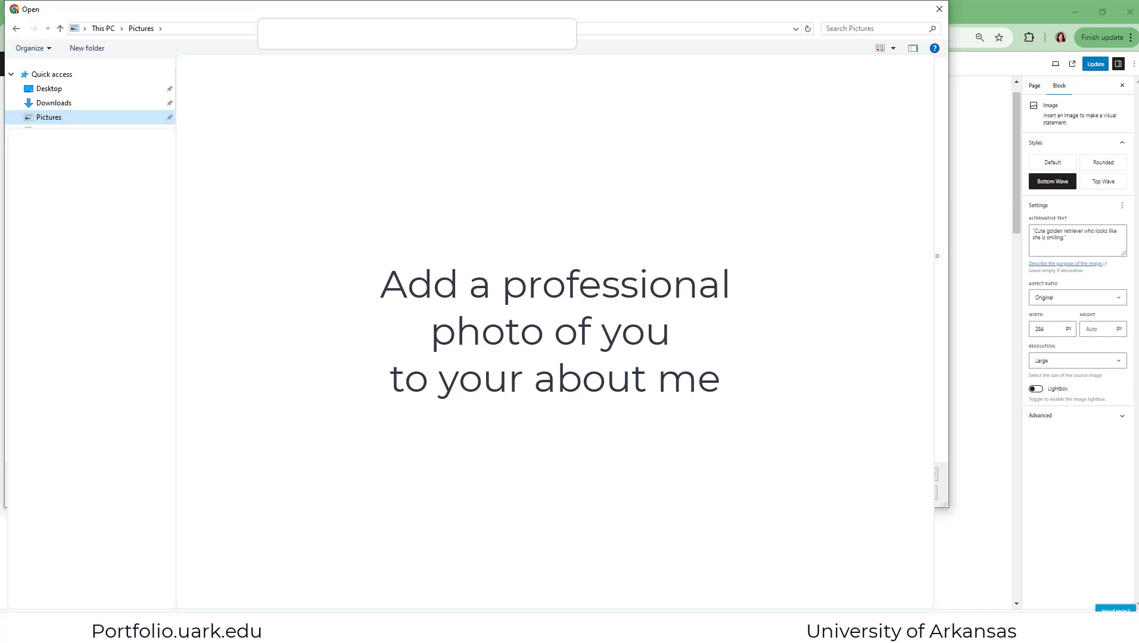
{"action": "double_click", "coordinate": [405, 208]}
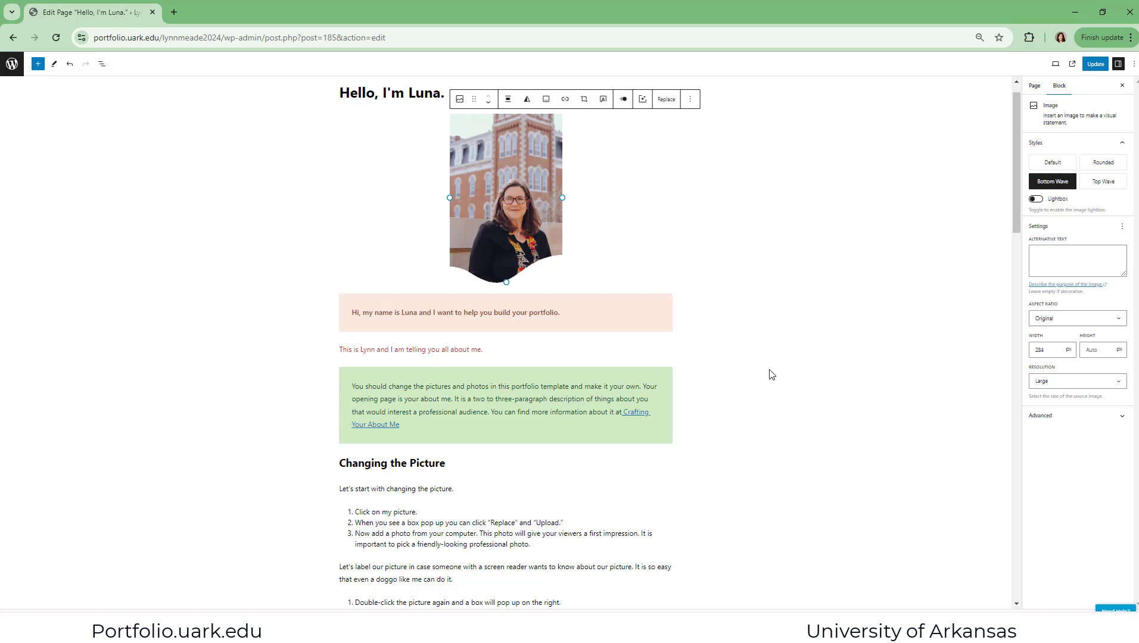
{"action": "left_click", "coordinate": [663, 102]}
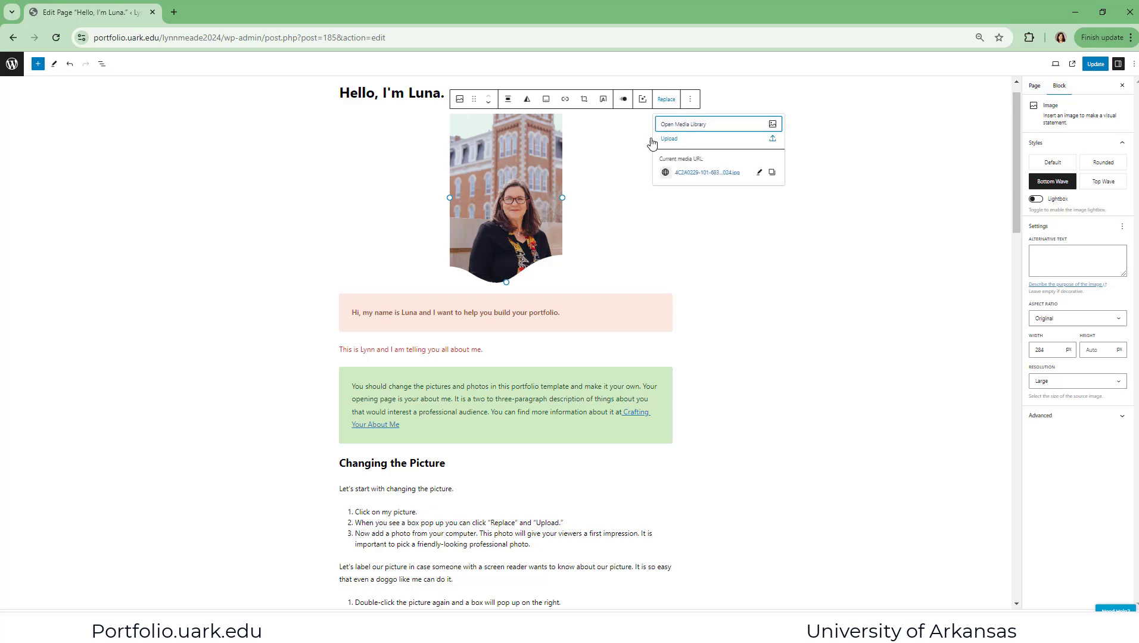
{"action": "left_click", "coordinate": [497, 157]}
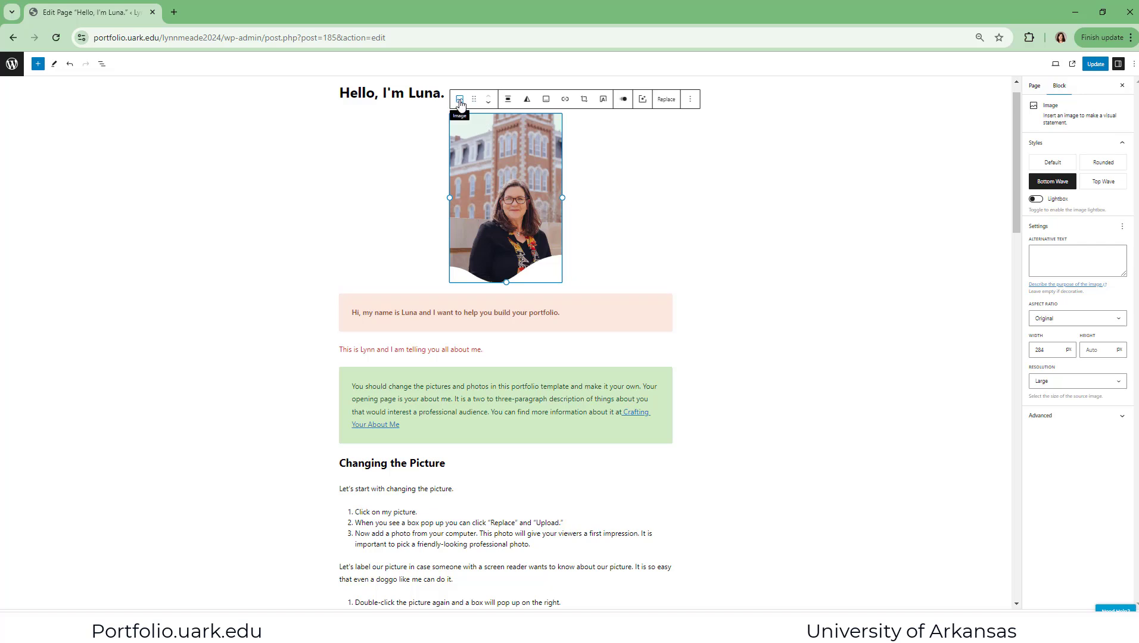
Apply a duotone filter with magenta shadows and green highlights to the portrait photo
{"action": "left_click", "coordinate": [526, 99]}
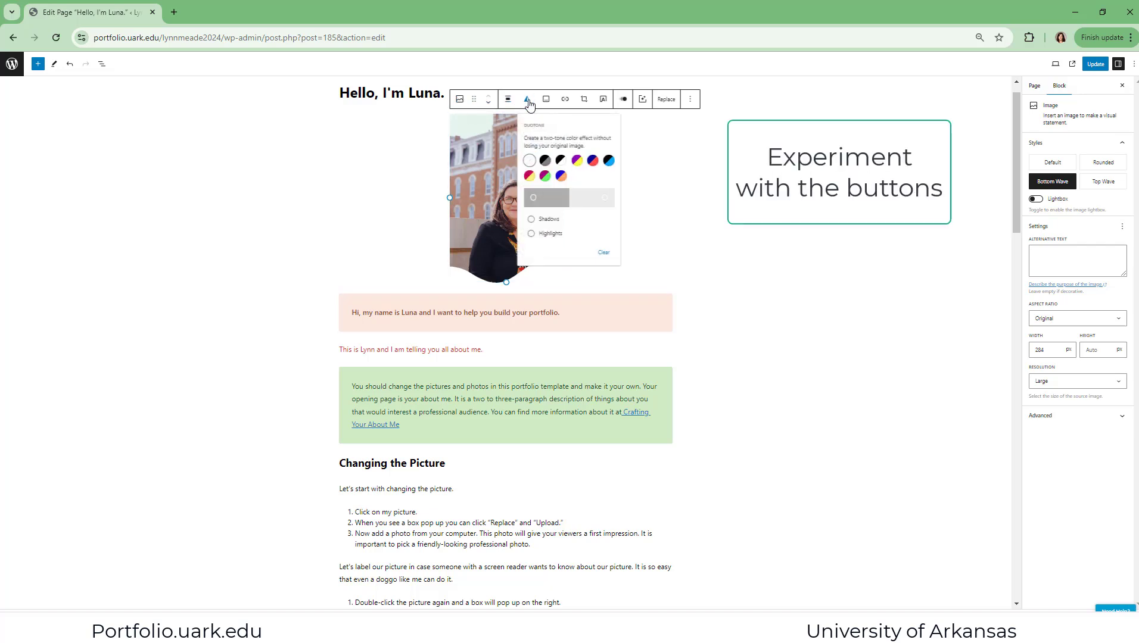
{"action": "left_click", "coordinate": [544, 176]}
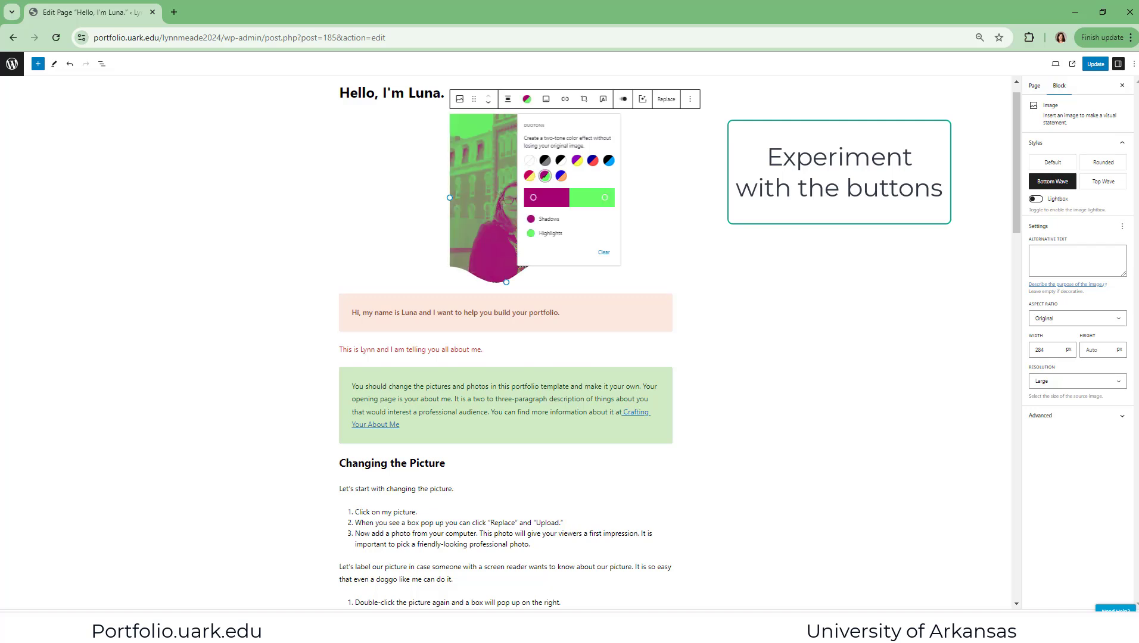
{"action": "left_click", "coordinate": [774, 178]}
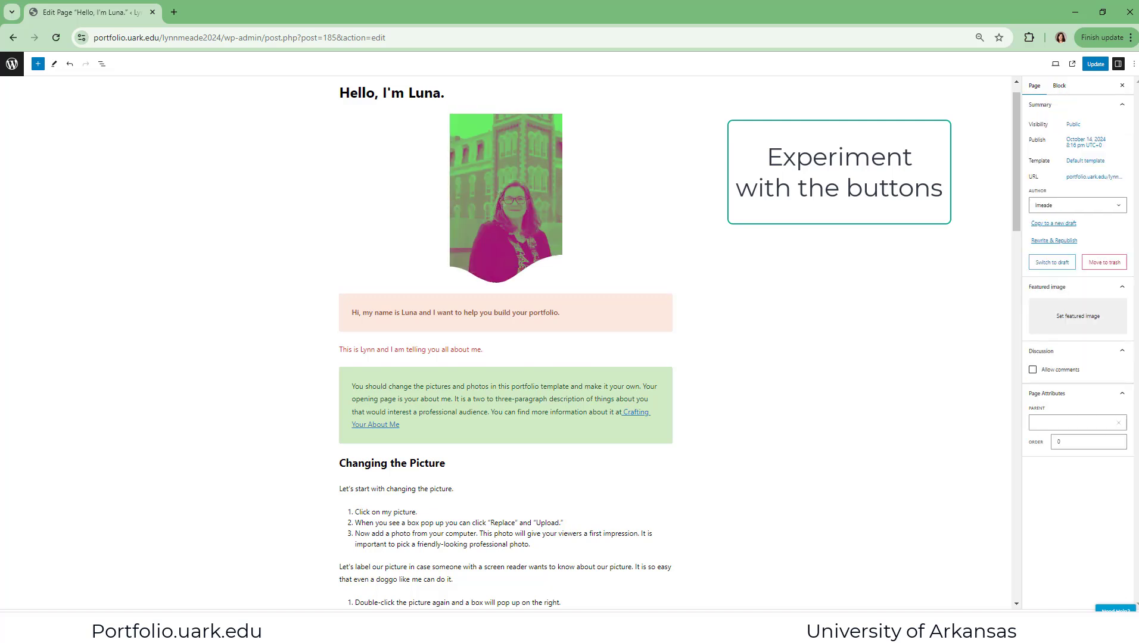
Review the portrait photo's block options and clear its duotone filter to restore the original colors
{"action": "left_click", "coordinate": [498, 145]}
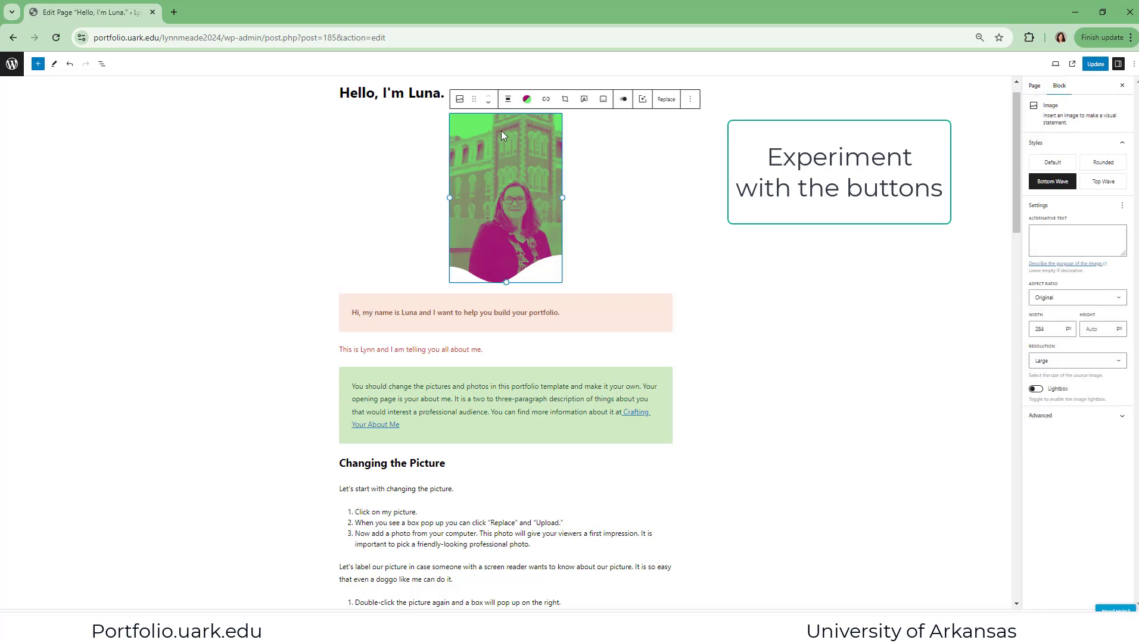
{"action": "left_click", "coordinate": [527, 100]}
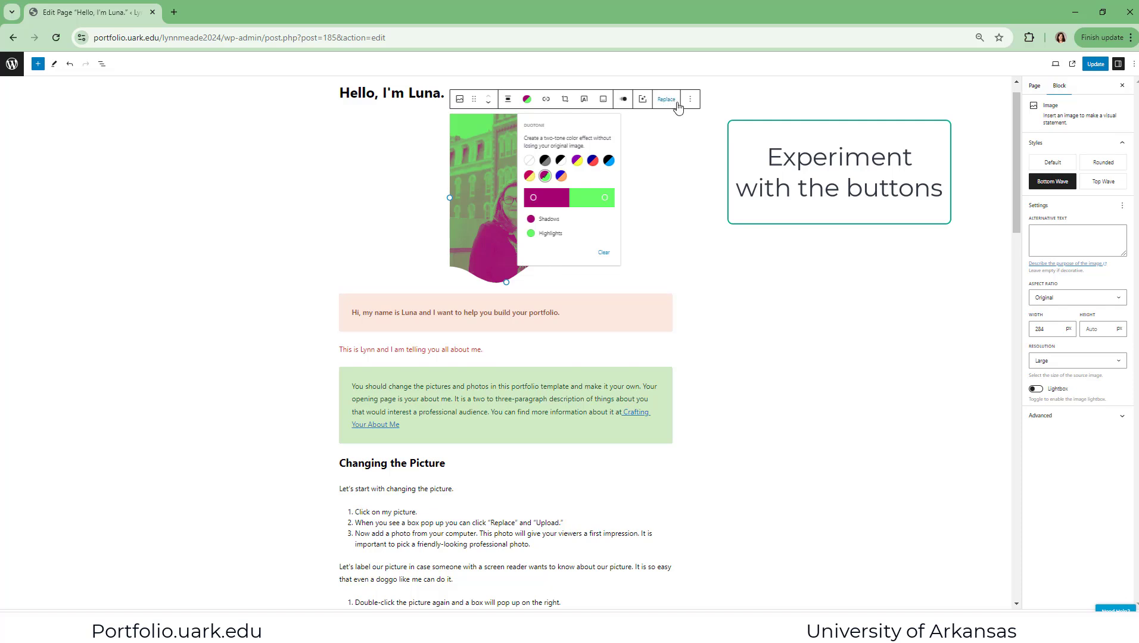
{"action": "left_click", "coordinate": [692, 100]}
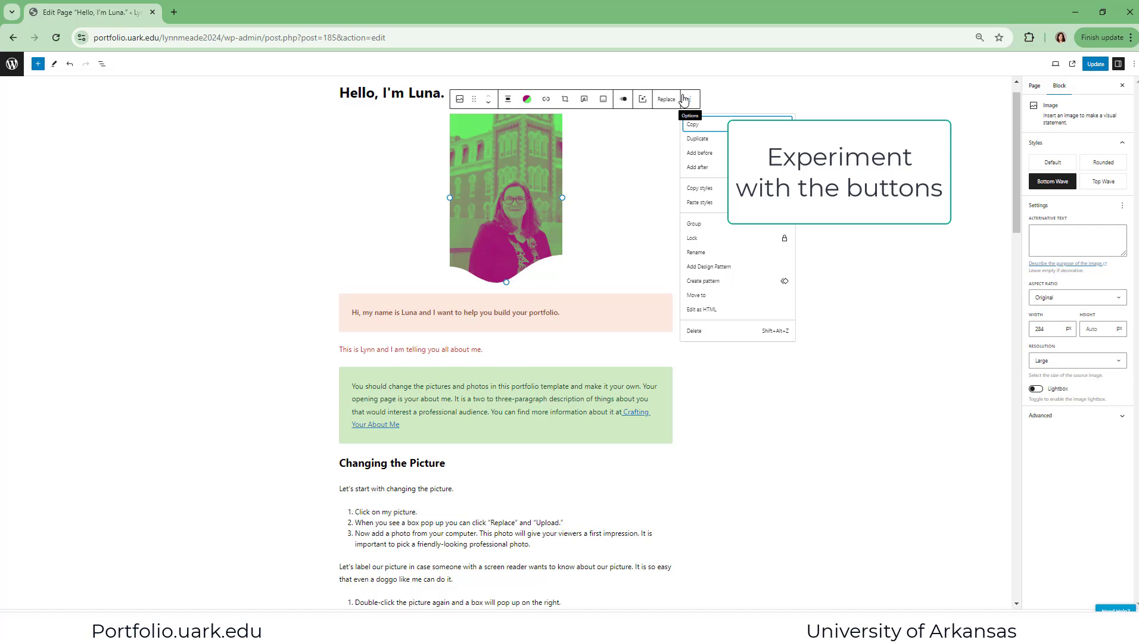
{"action": "left_click", "coordinate": [751, 183]}
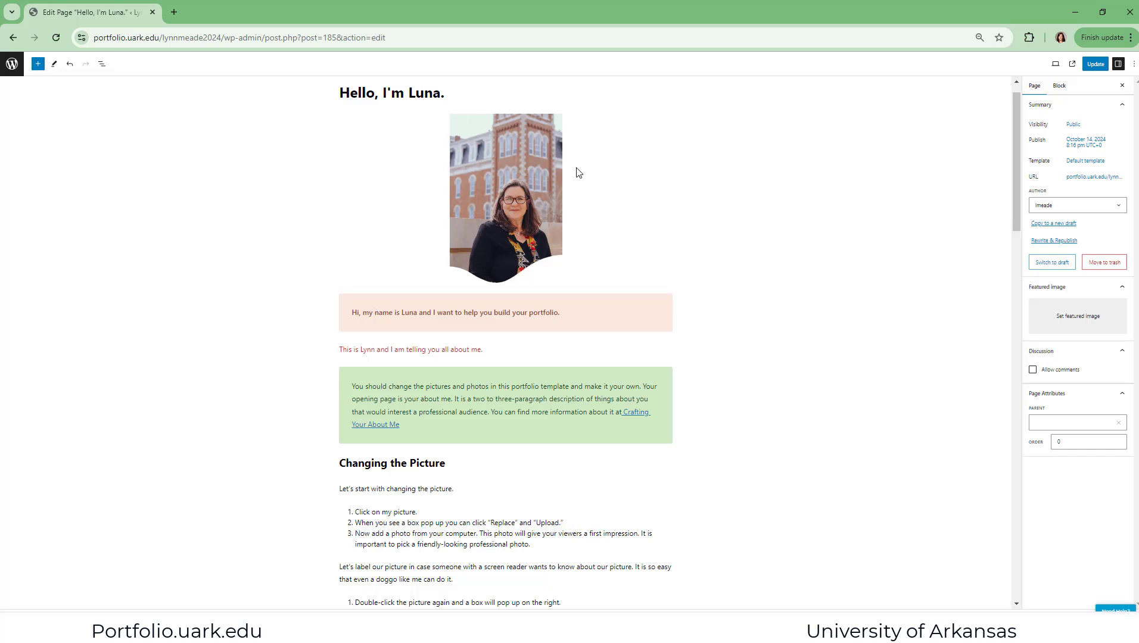
Try the Default, Rounded and Top Wave styles on the portrait photo, ending back on Bottom Wave
{"action": "left_click", "coordinate": [486, 183]}
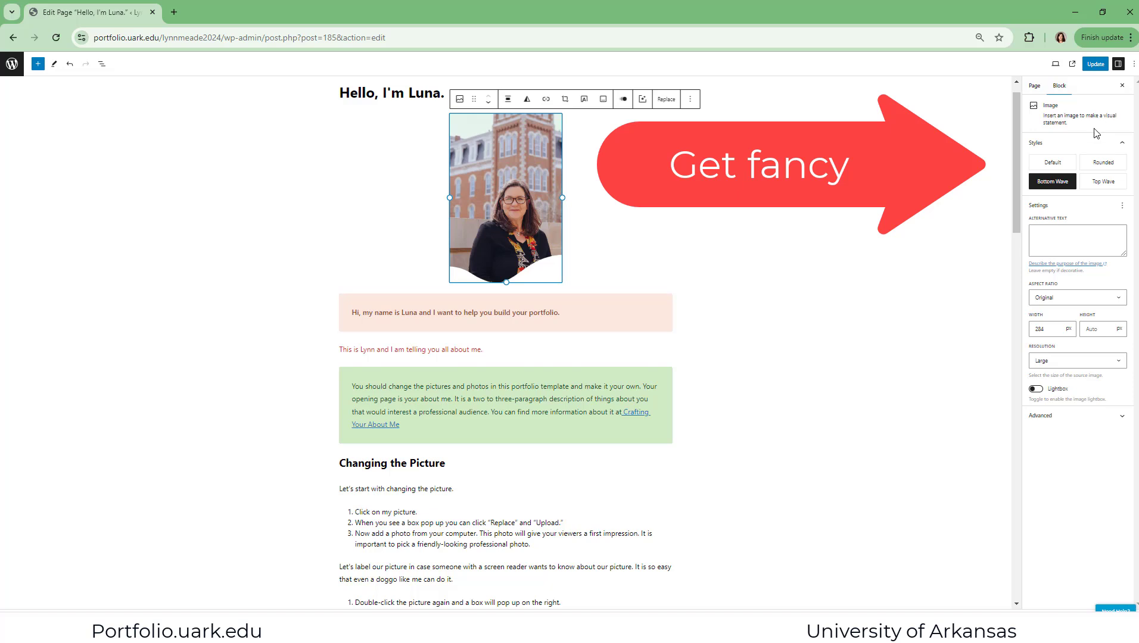
{"action": "mouse_move", "coordinate": [1054, 168]}
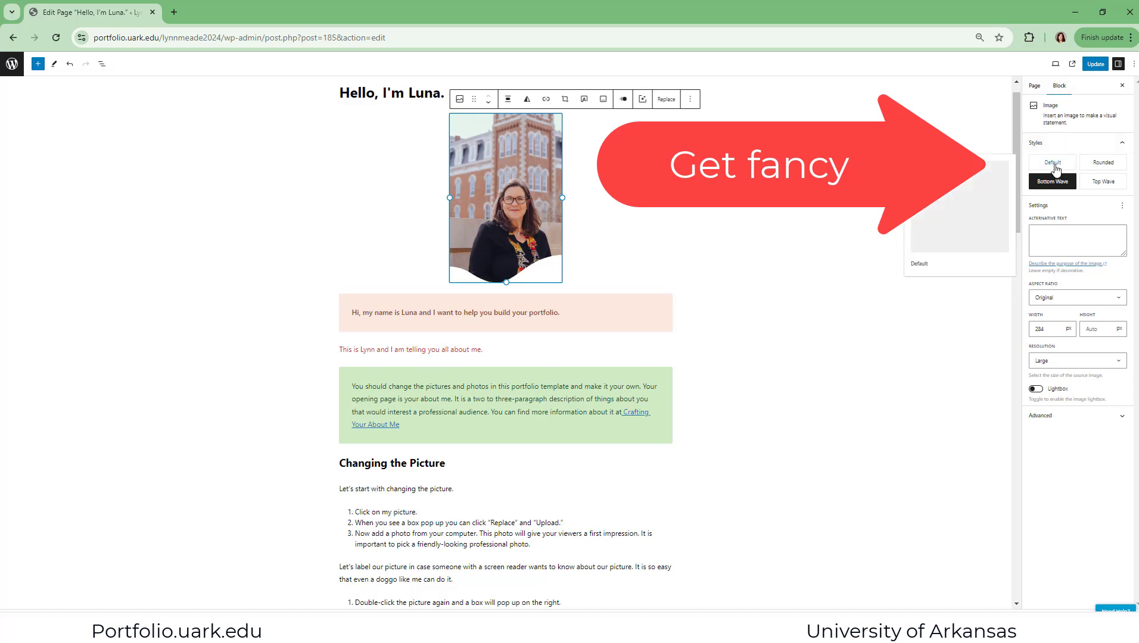
{"action": "left_click", "coordinate": [1054, 168]}
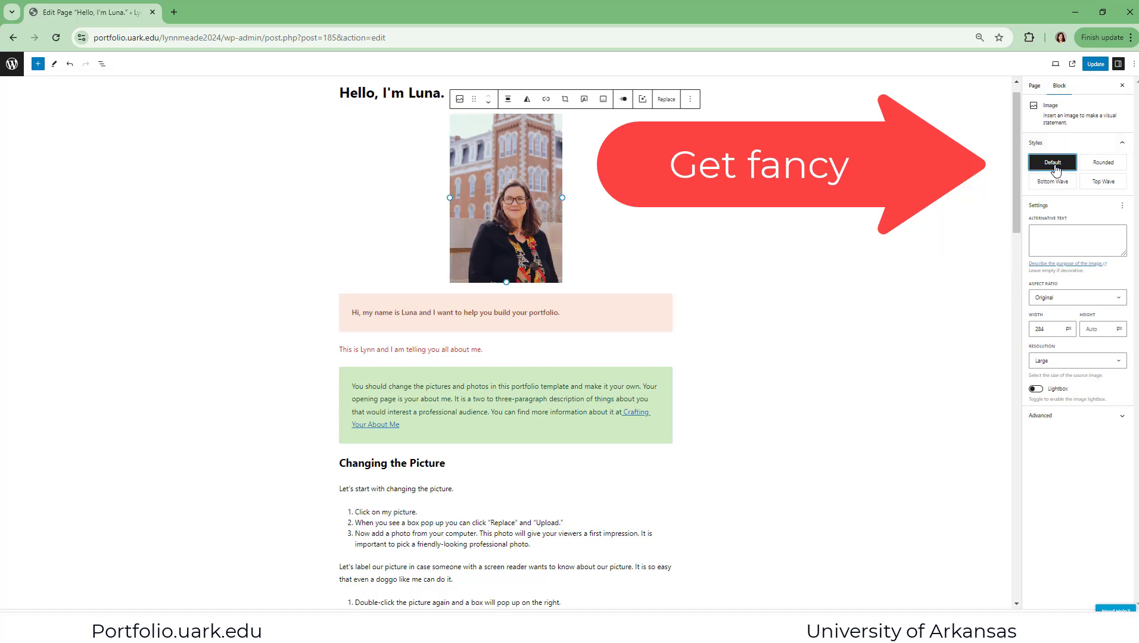
{"action": "left_click", "coordinate": [1109, 166]}
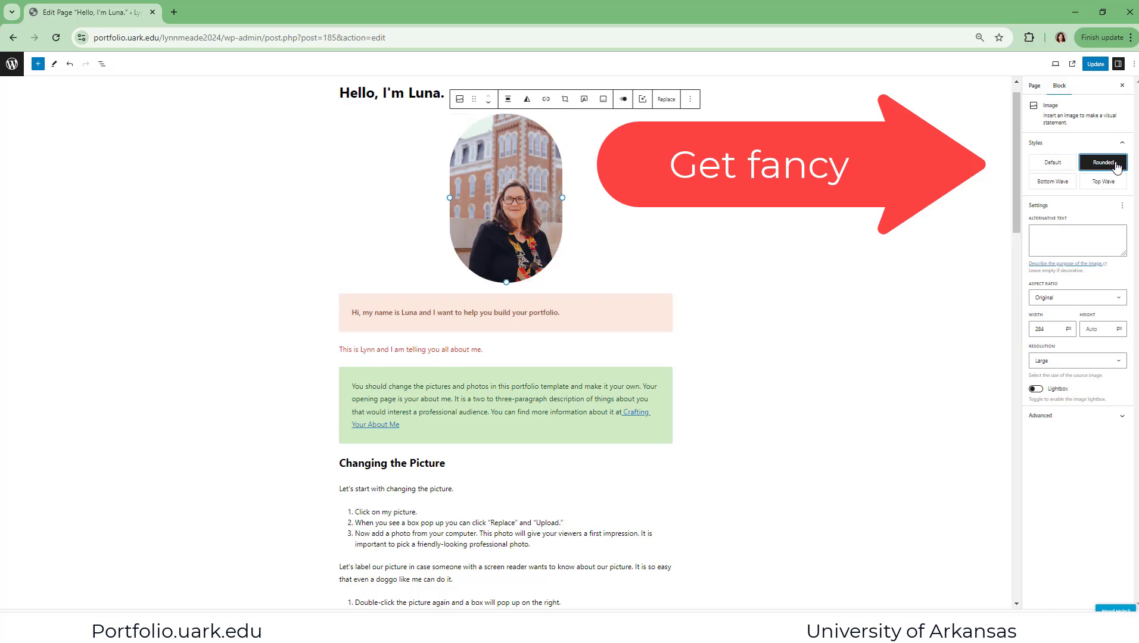
{"action": "left_click", "coordinate": [1109, 182]}
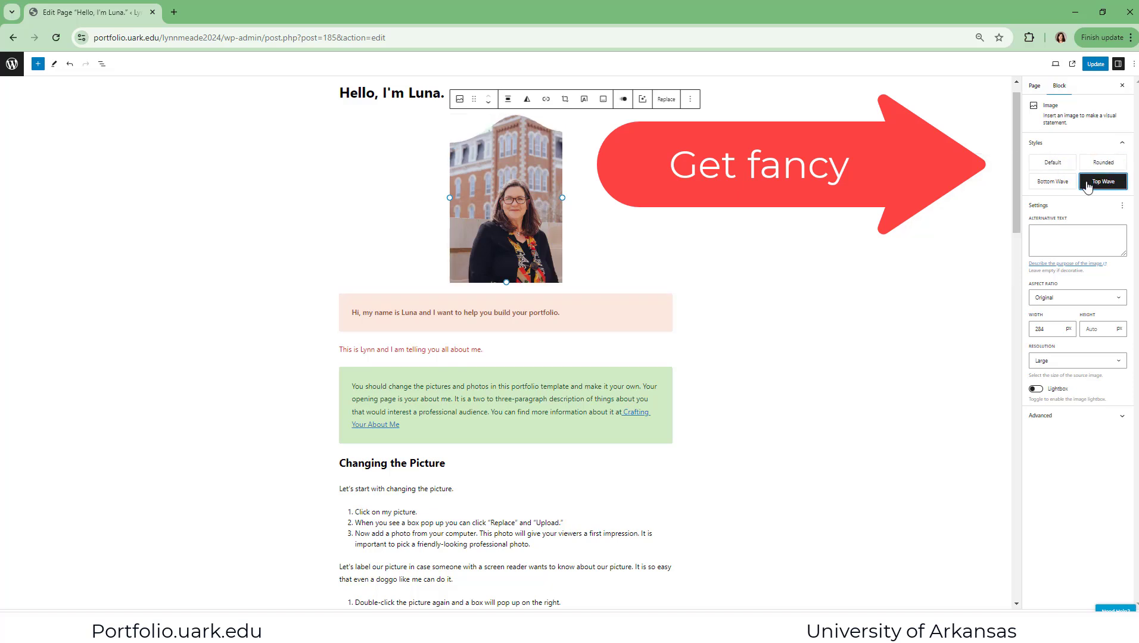
{"action": "left_click", "coordinate": [1046, 190]}
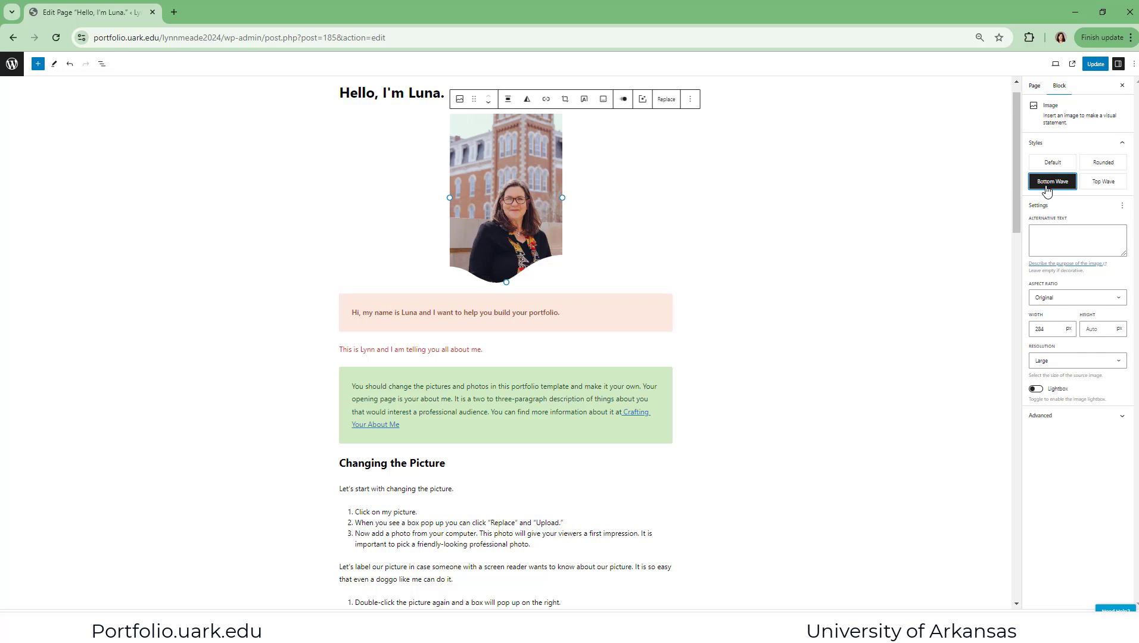
Add alternative text to the portrait describing it as a picture of the owner, with title and surname
{"action": "left_click", "coordinate": [1040, 236]}
{"action": "type", "text": "A picture of Dr. Meade"}
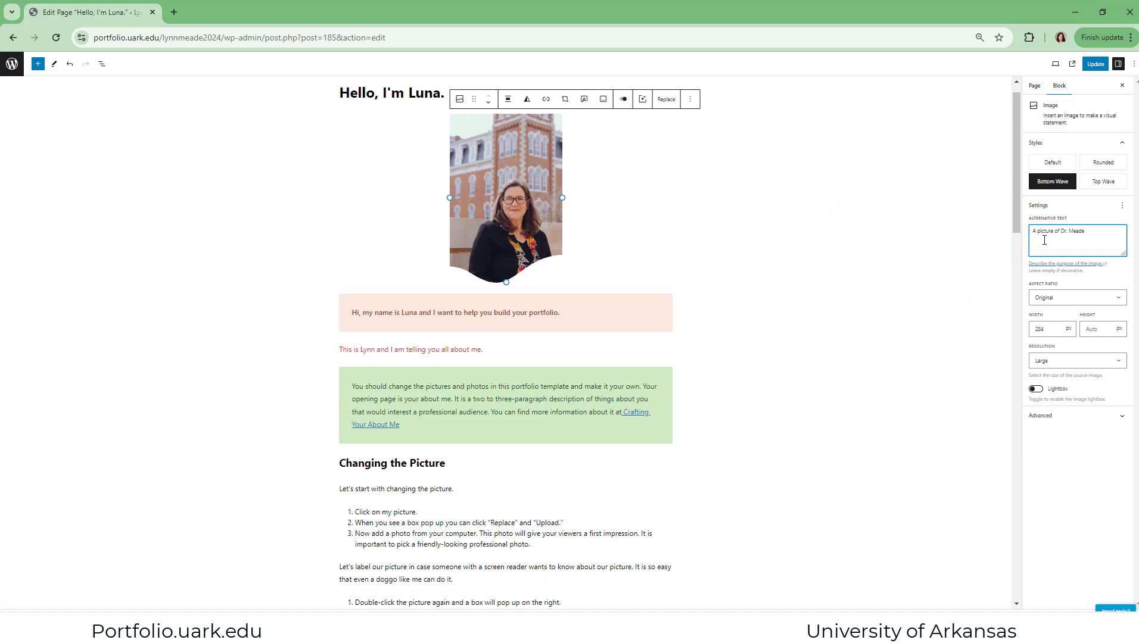
{"action": "mouse_move", "coordinate": [1066, 165]}
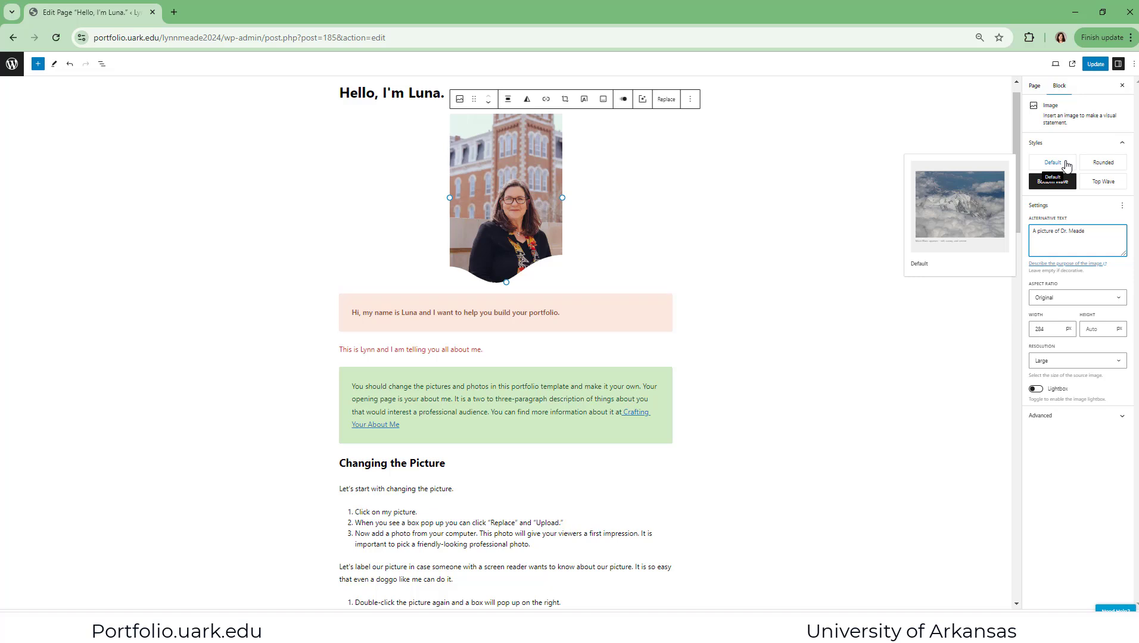
Insert an empty Paragraph block between the green text block and the "Changing the Picture" heading, chosen from the full block list
{"action": "scroll", "coordinate": [764, 377], "scroll_direction": "down", "scroll_amount": 2}
{"action": "left_click", "coordinate": [764, 377]}
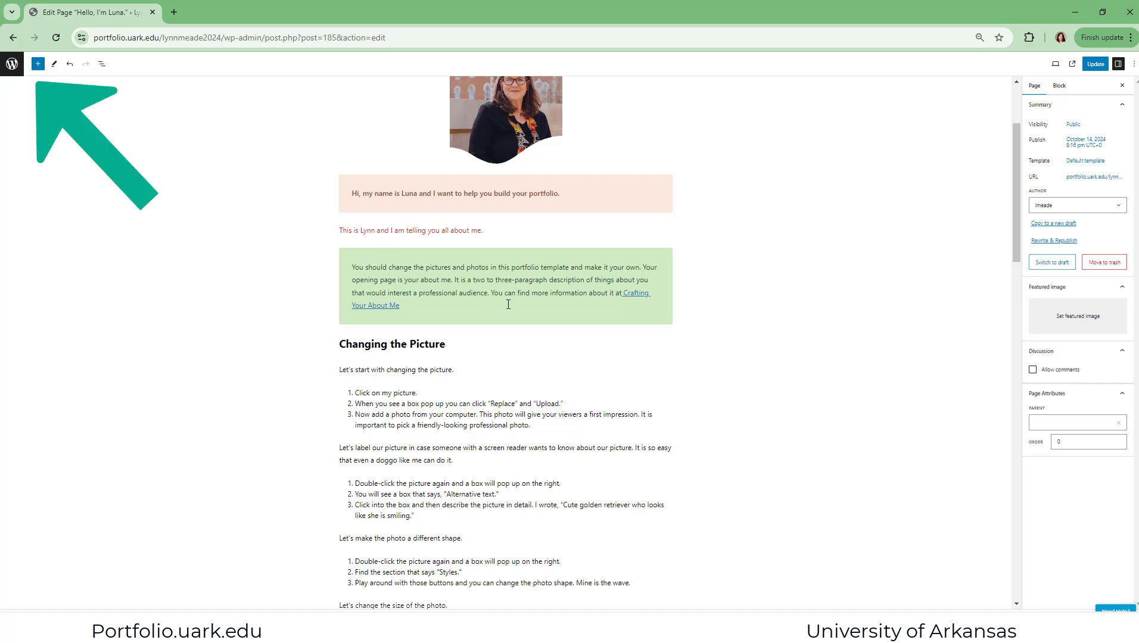
{"action": "left_click", "coordinate": [505, 331]}
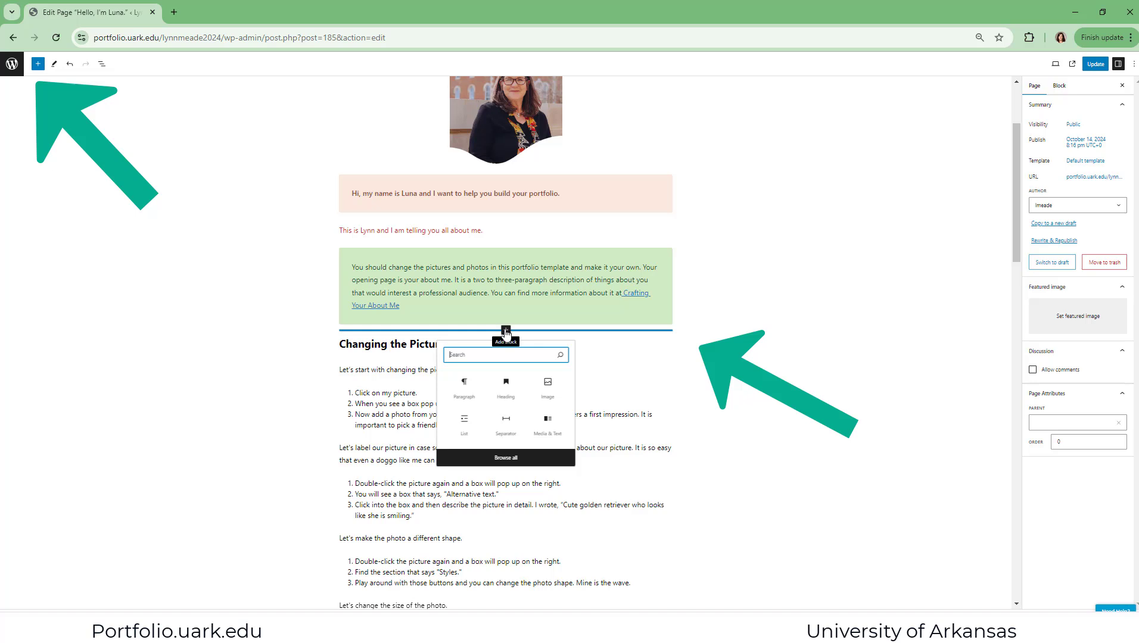
{"action": "left_click", "coordinate": [505, 331]}
{"action": "left_click", "coordinate": [505, 331]}
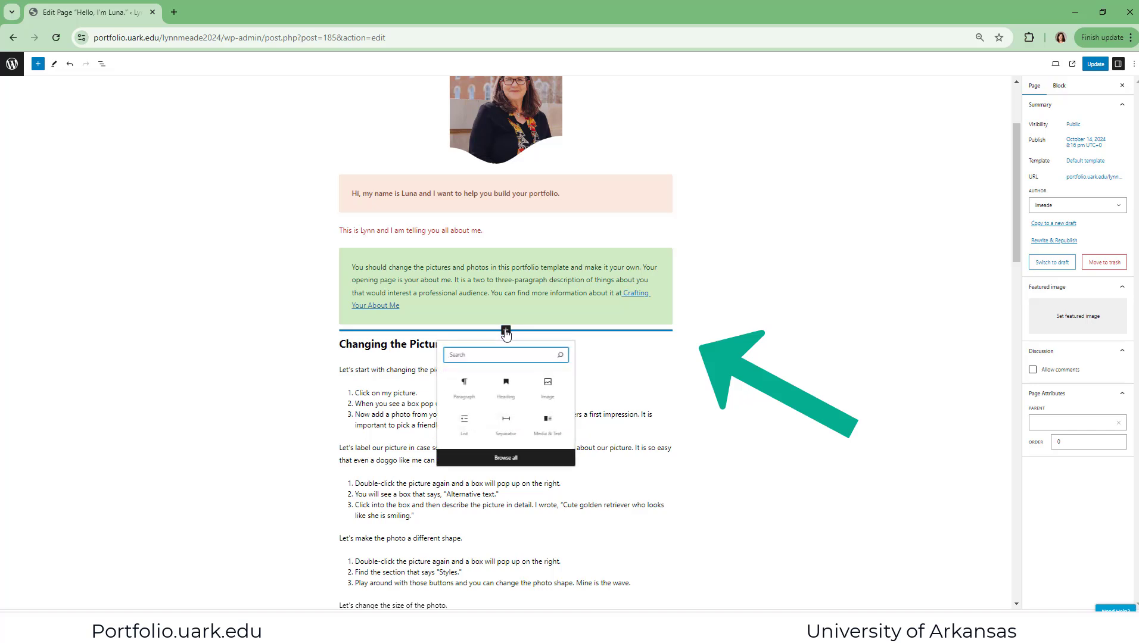
{"action": "left_click", "coordinate": [505, 457]}
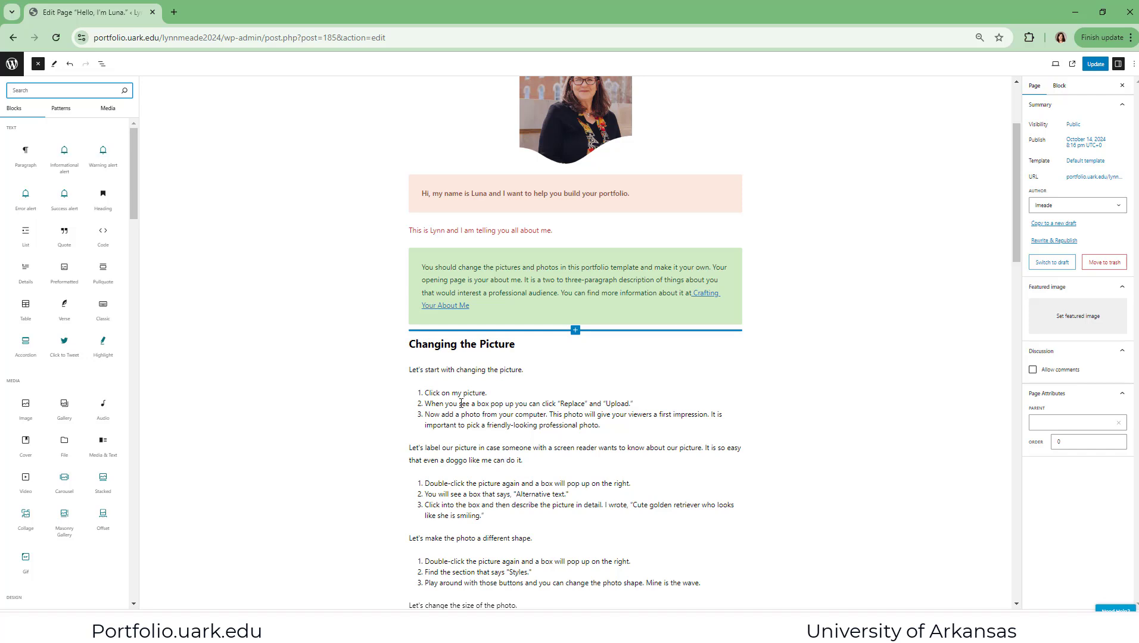
{"action": "mouse_move", "coordinate": [21, 154]}
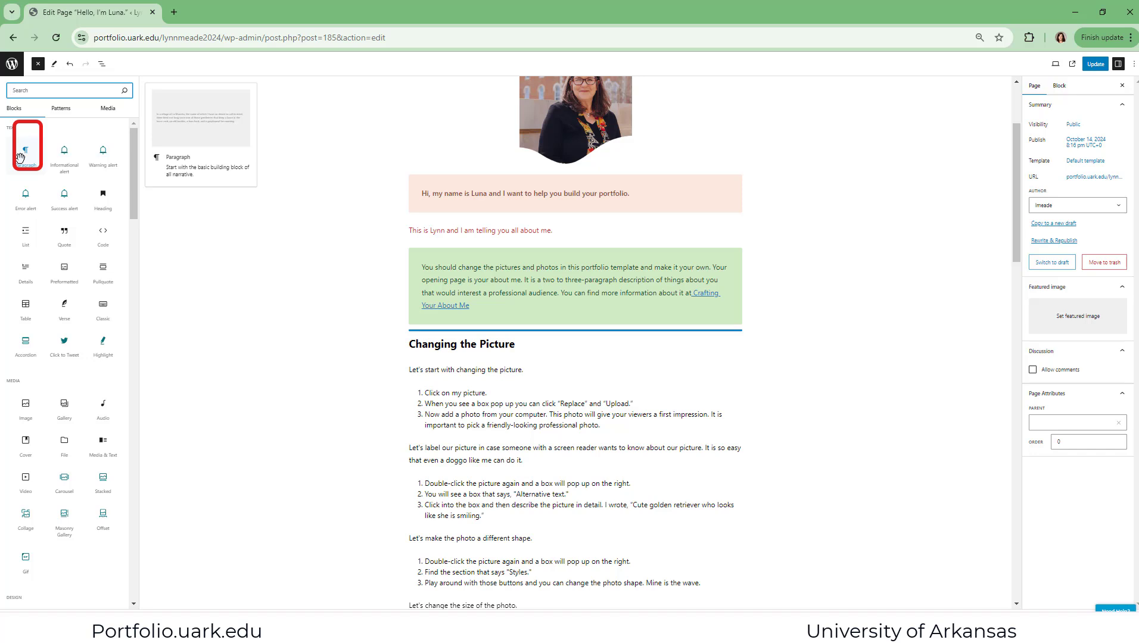
{"action": "left_click", "coordinate": [24, 156]}
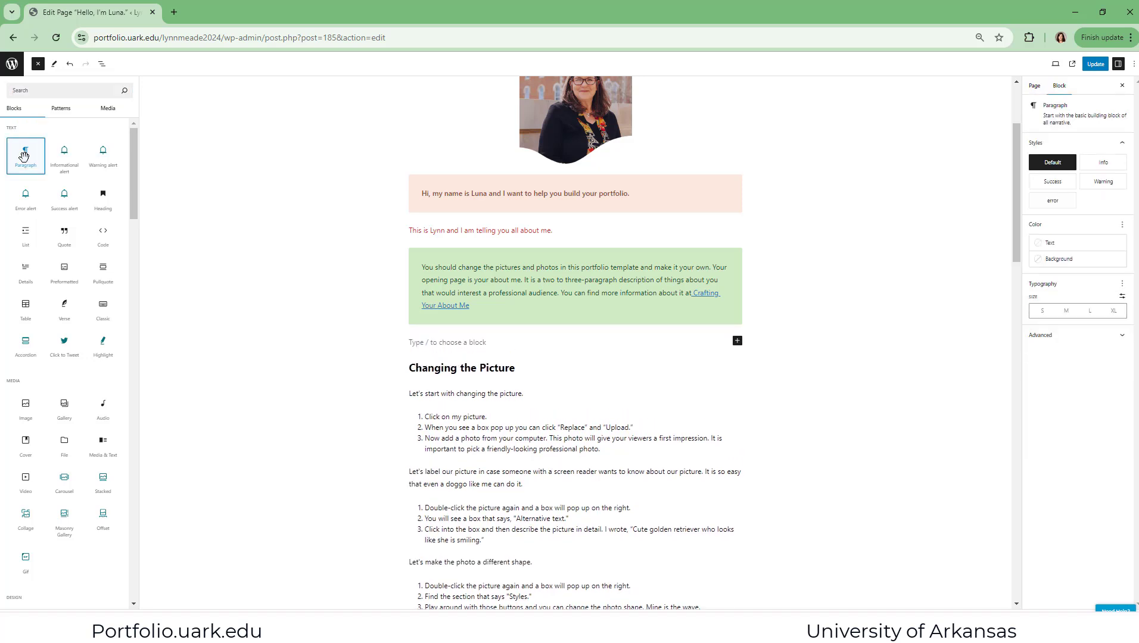
Insert a Heading block in place of the empty paragraph below the green text block, reading "Words but bigger"
{"action": "left_click", "coordinate": [737, 341]}
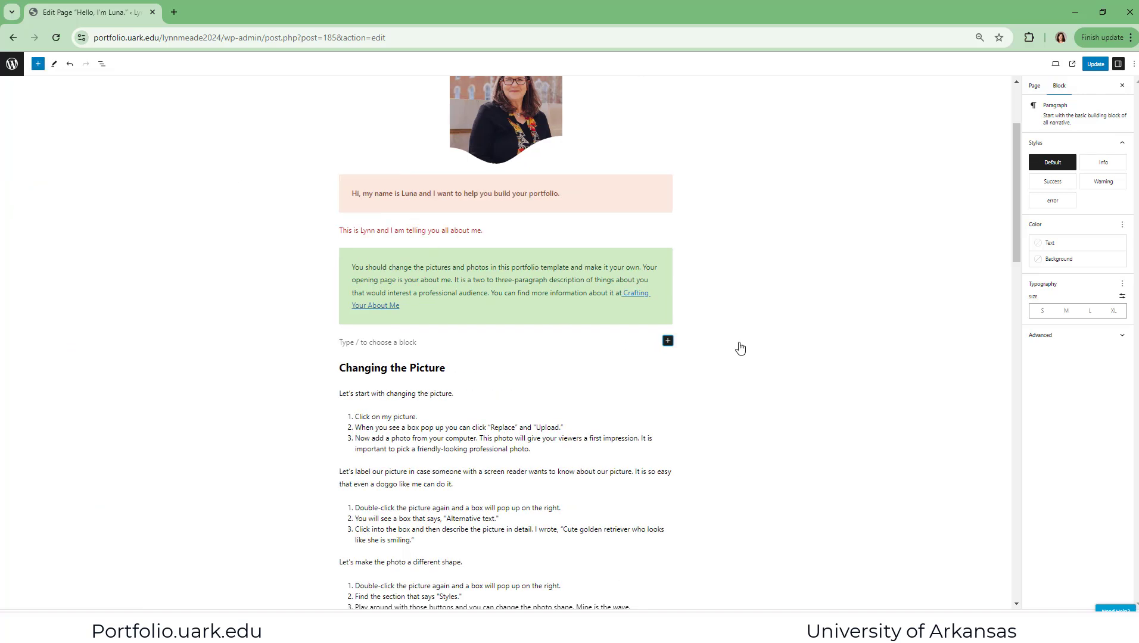
{"action": "left_click", "coordinate": [668, 341]}
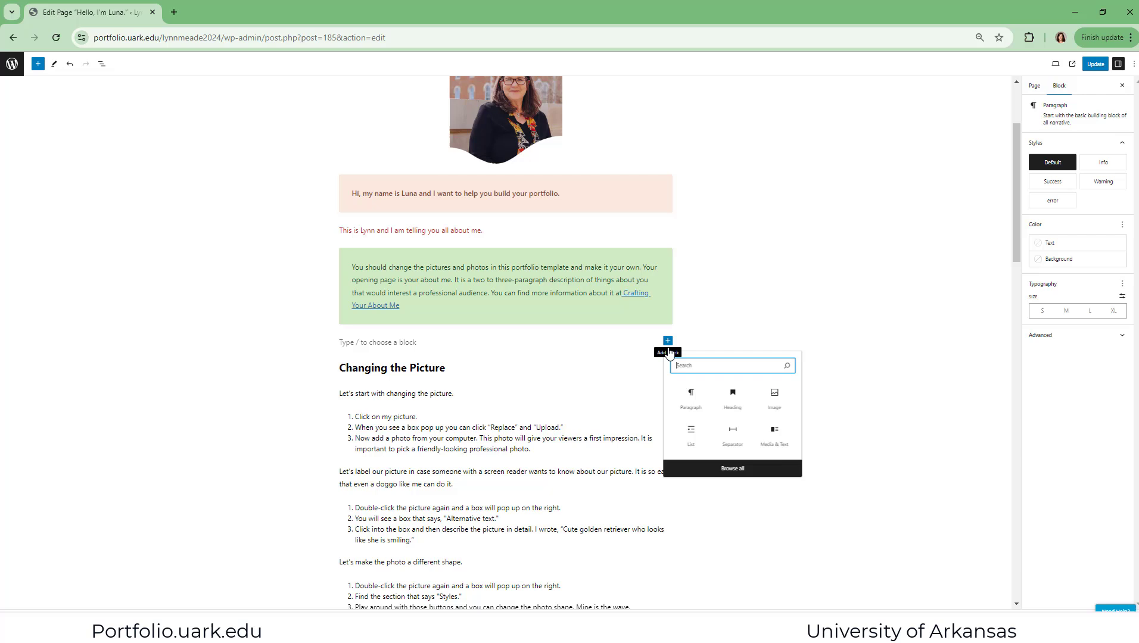
{"action": "left_click", "coordinate": [719, 470]}
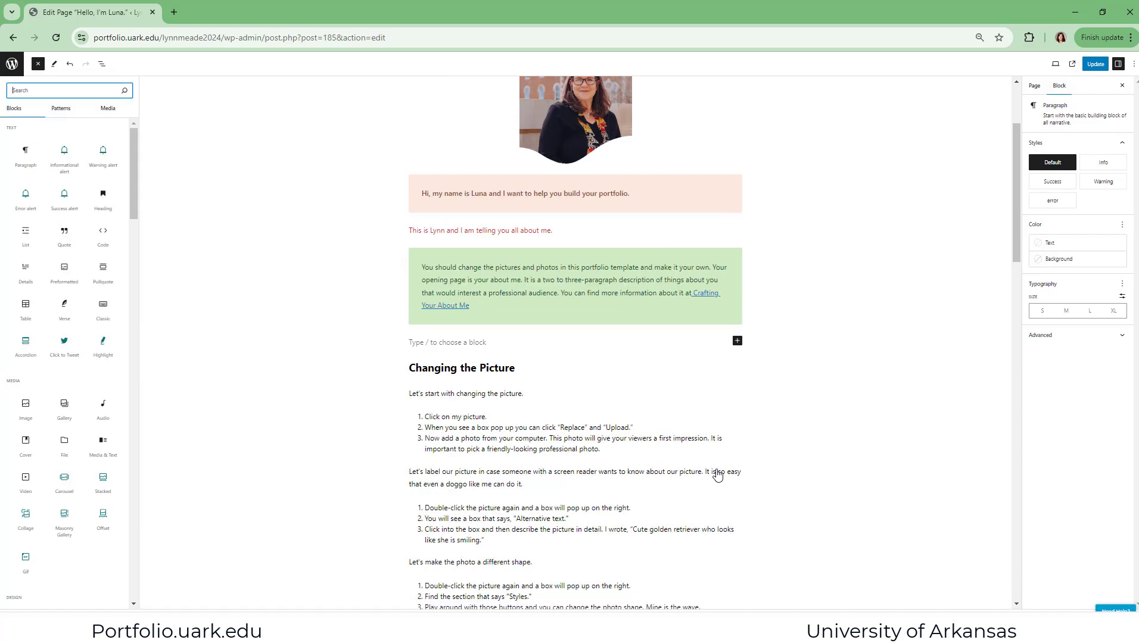
{"action": "mouse_move", "coordinate": [112, 188]}
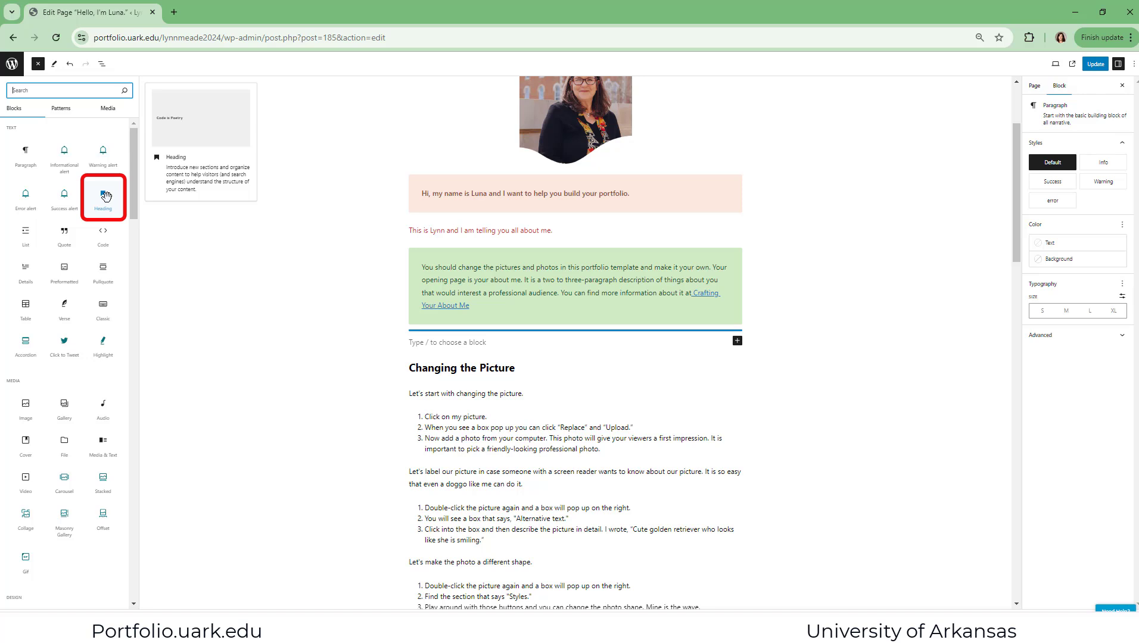
{"action": "left_click", "coordinate": [106, 197]}
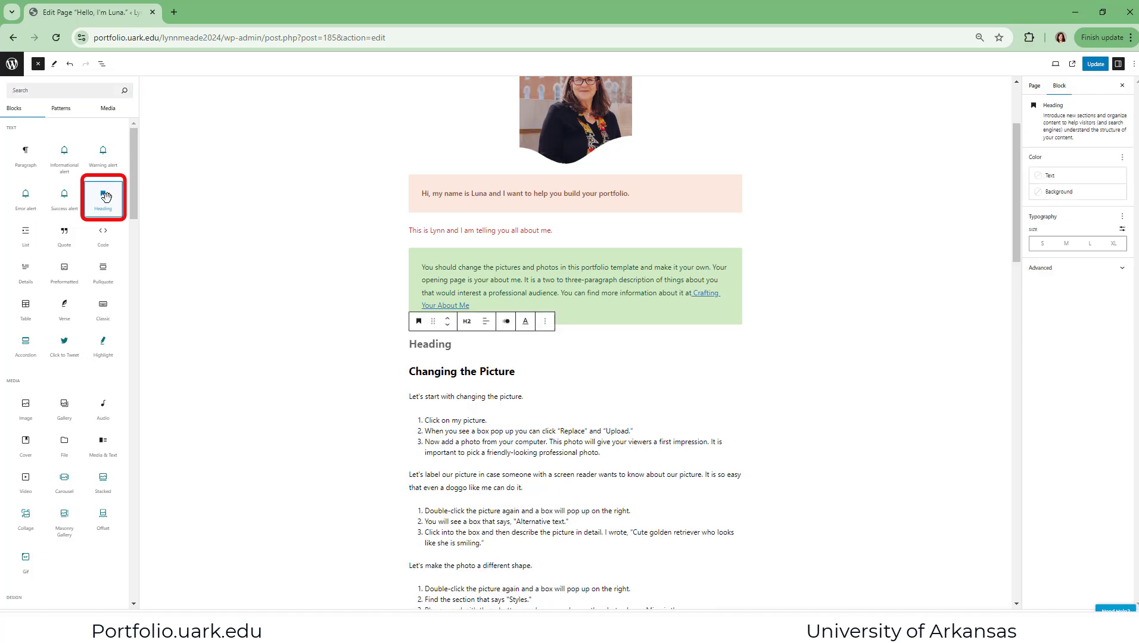
{"action": "left_click", "coordinate": [443, 347]}
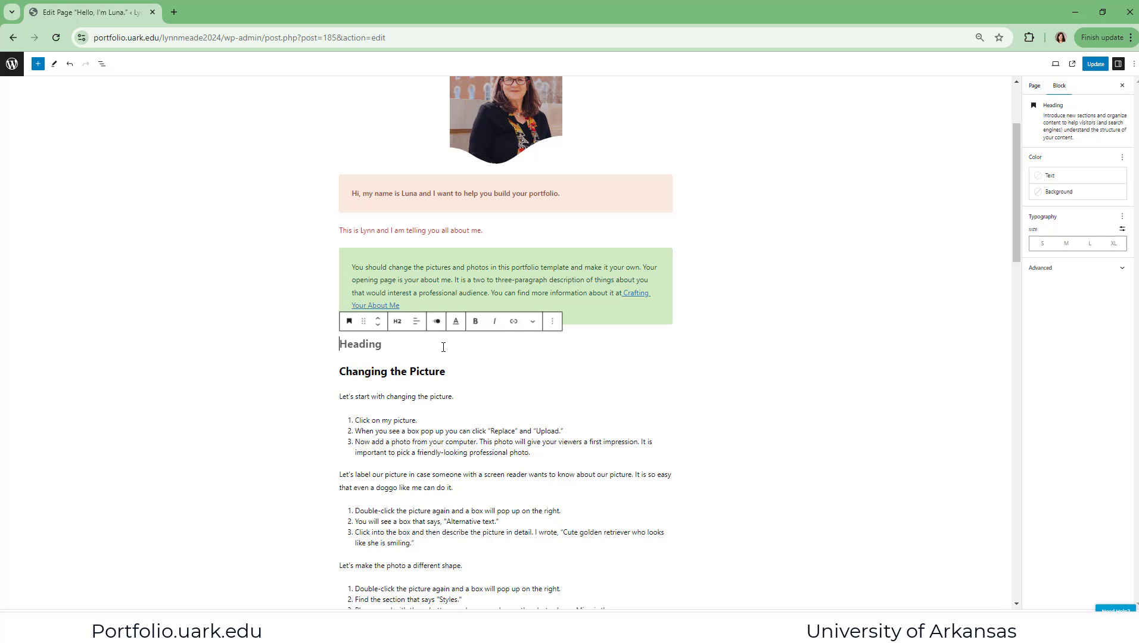
{"action": "type", "text": "Words but"}
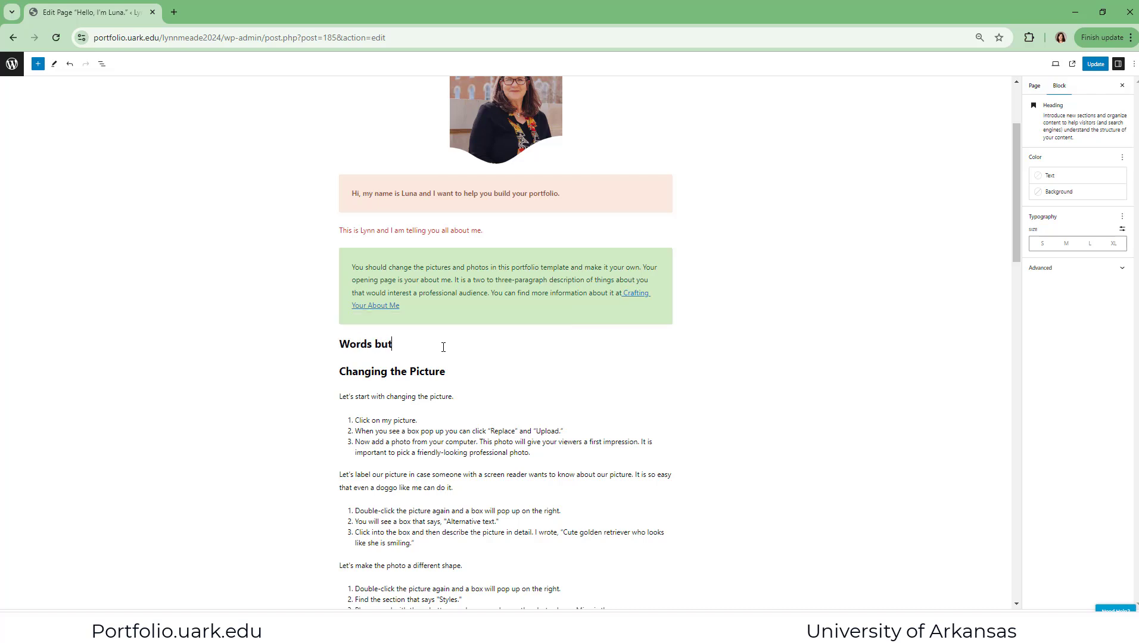
{"action": "type", "text": " bigger"}
Insert a Media & Text block below the "Words but bigger" heading and enter "Word here" as its content
{"action": "scroll", "coordinate": [443, 347], "scroll_direction": "down", "scroll_amount": 1}
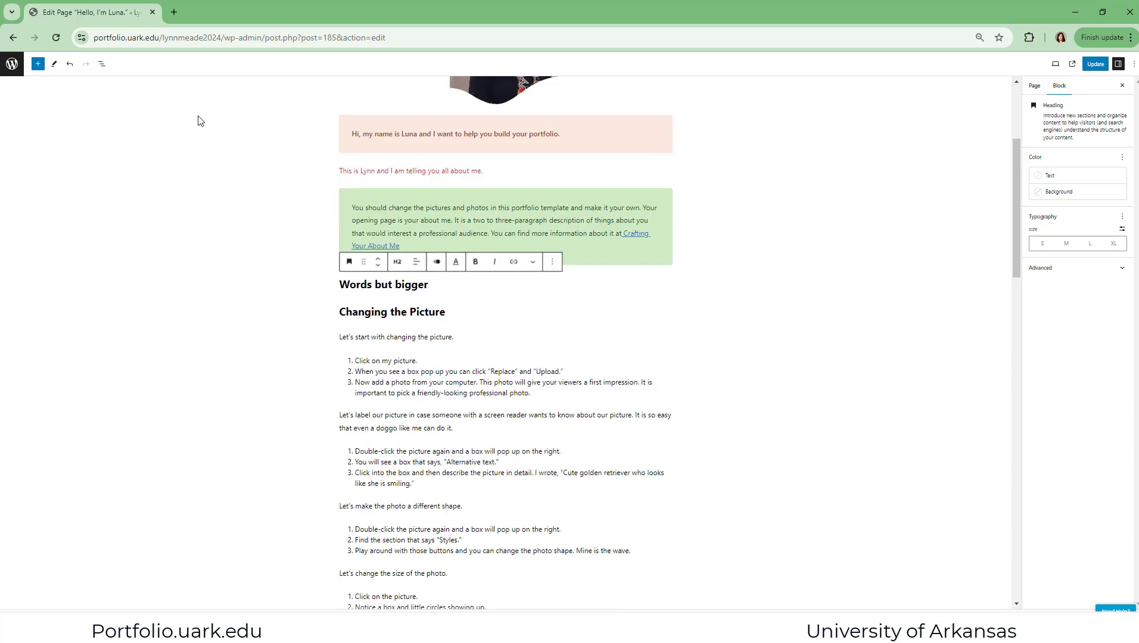
{"action": "left_click", "coordinate": [37, 64]}
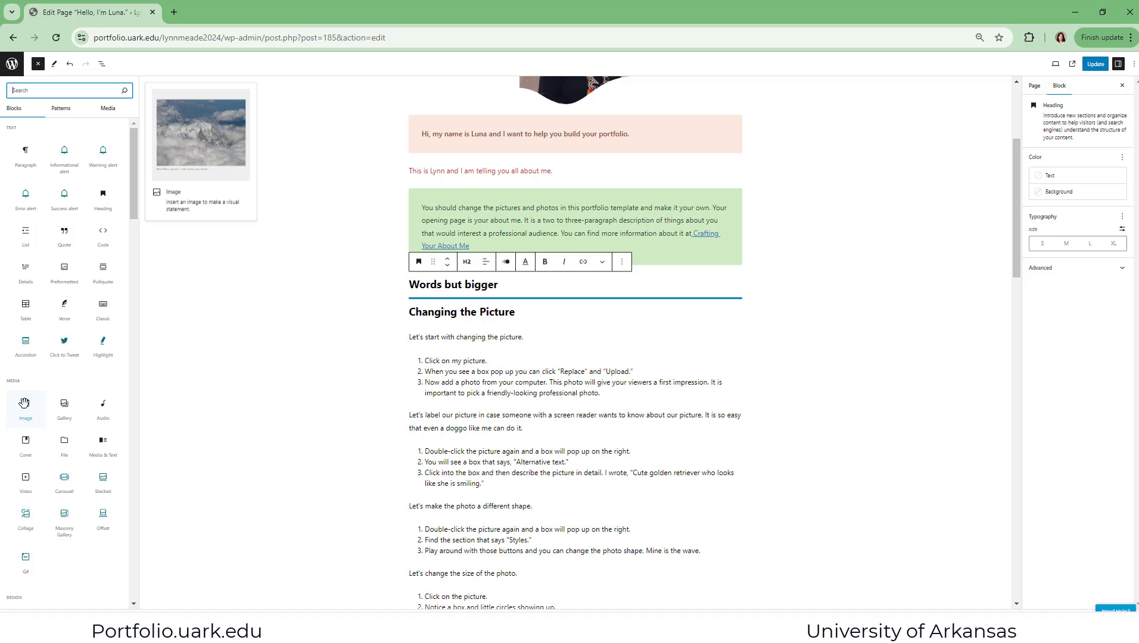
{"action": "left_click", "coordinate": [101, 444]}
{"action": "left_click", "coordinate": [102, 444]}
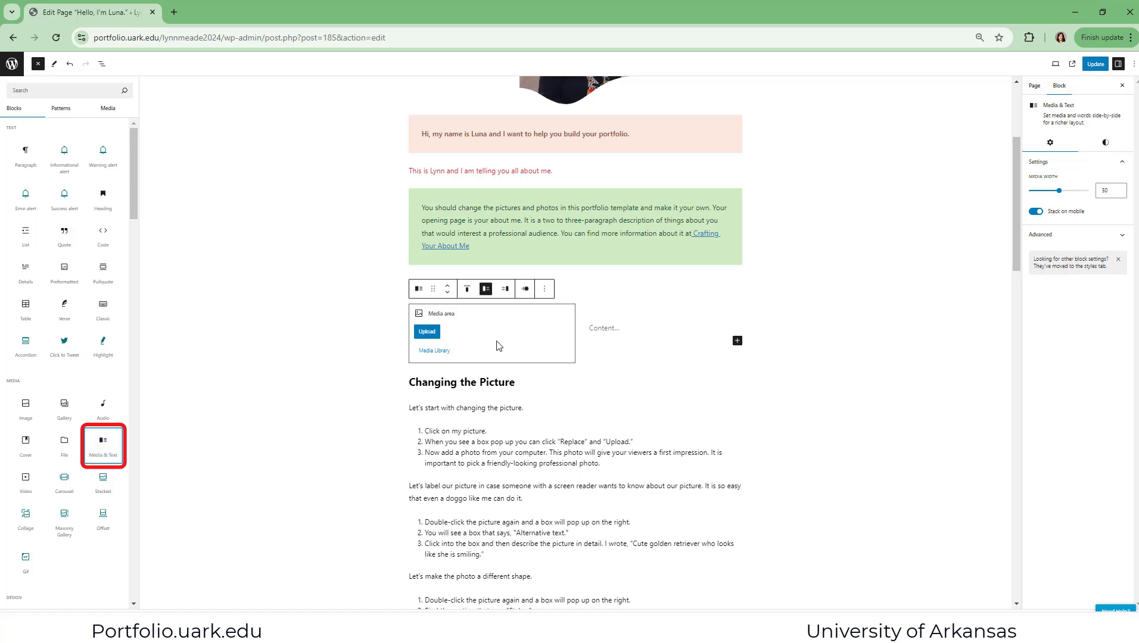
{"action": "left_click", "coordinate": [614, 327]}
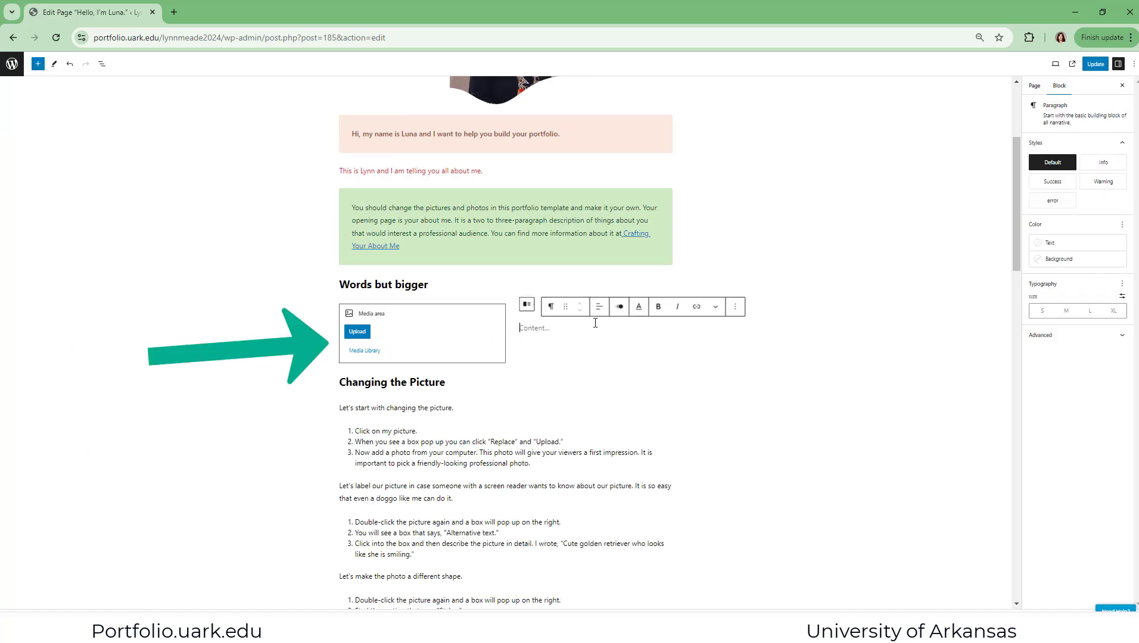
{"action": "type", "text": "Wo"}
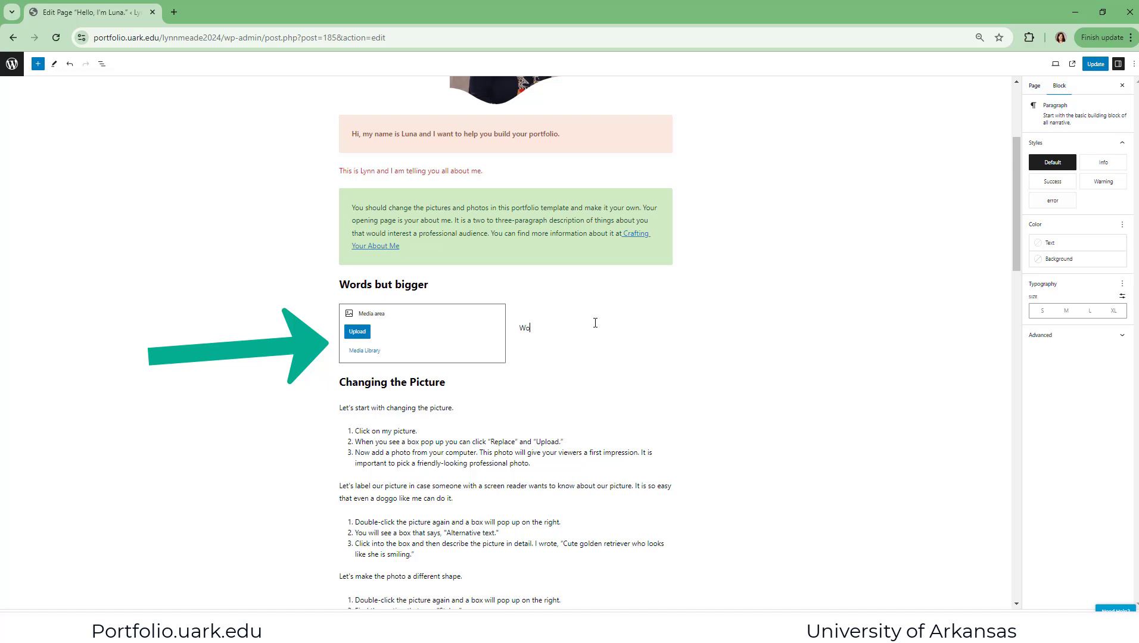
{"action": "type", "text": "rd here"}
Upload the photo 4C2A0243-102 from the computer into the Media & Text block's media area and return to its text
{"action": "left_click", "coordinate": [352, 338]}
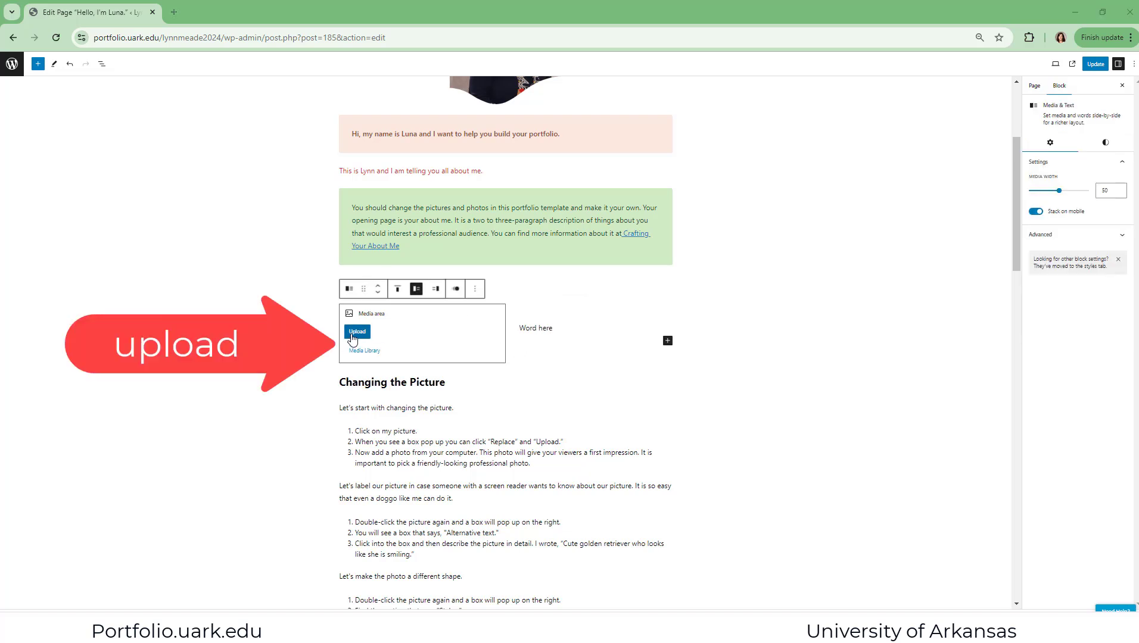
{"action": "left_click", "coordinate": [352, 334]}
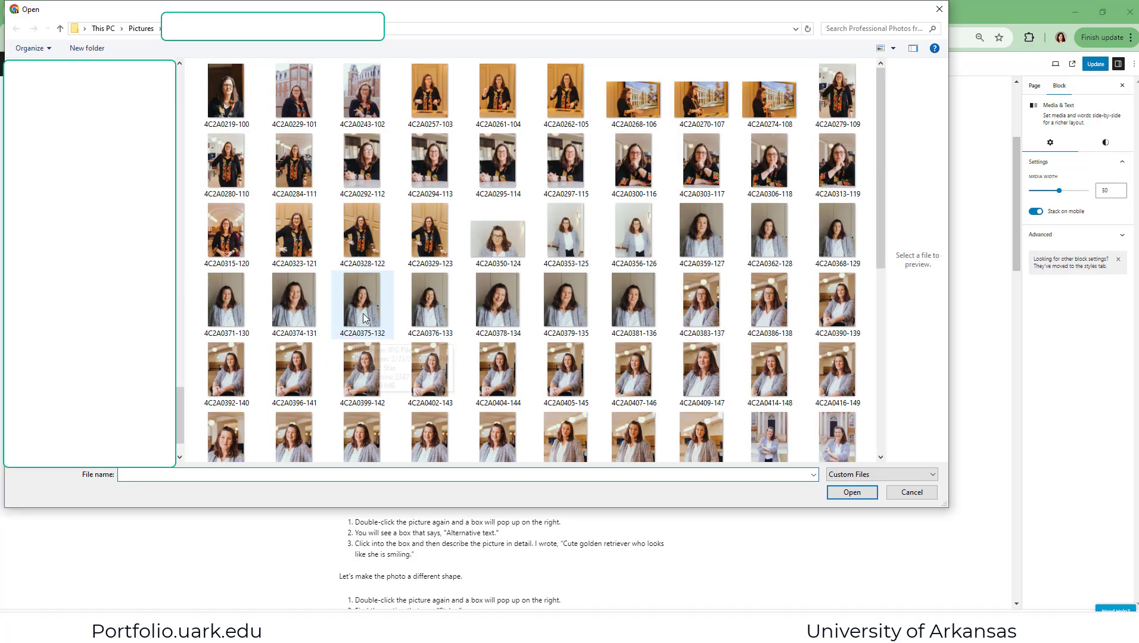
{"action": "left_click", "coordinate": [371, 96]}
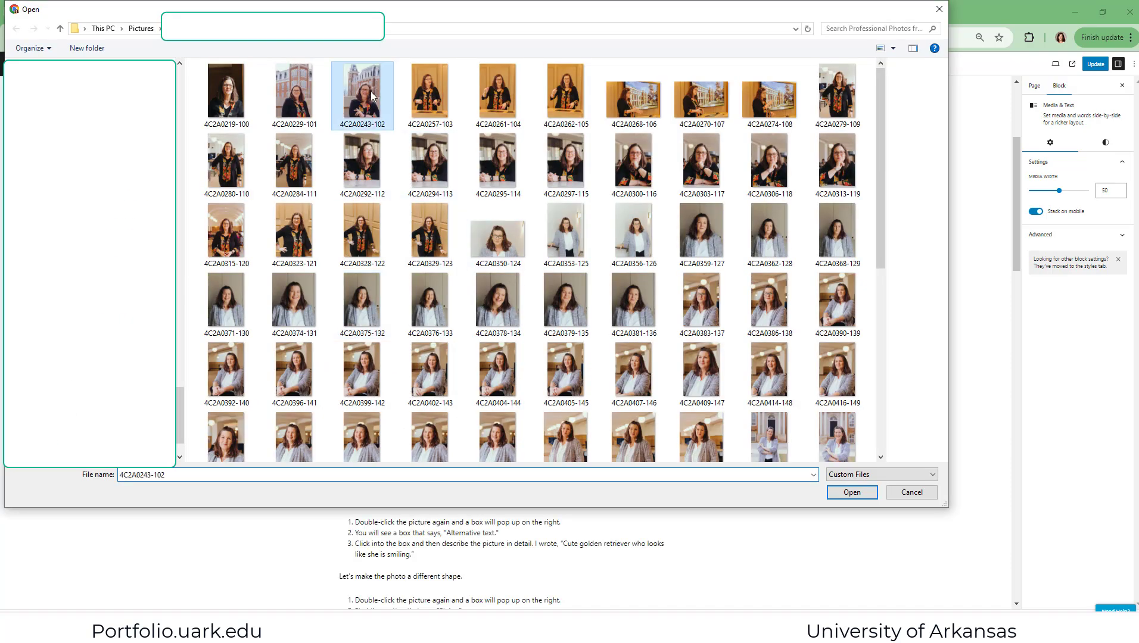
{"action": "left_click", "coordinate": [849, 493]}
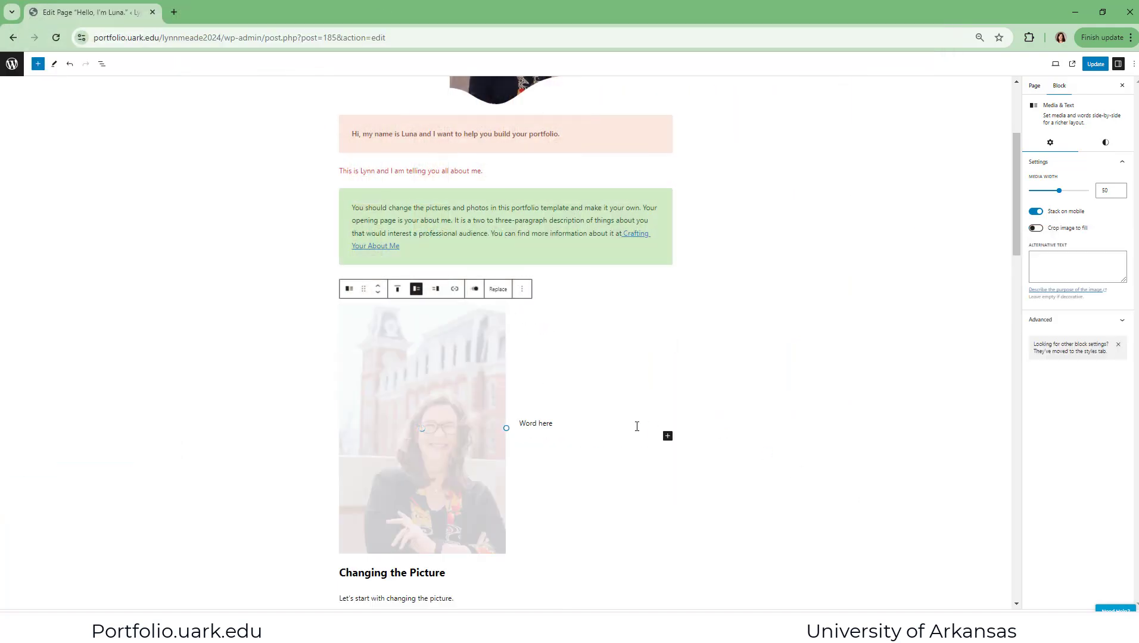
{"action": "left_click", "coordinate": [563, 423]}
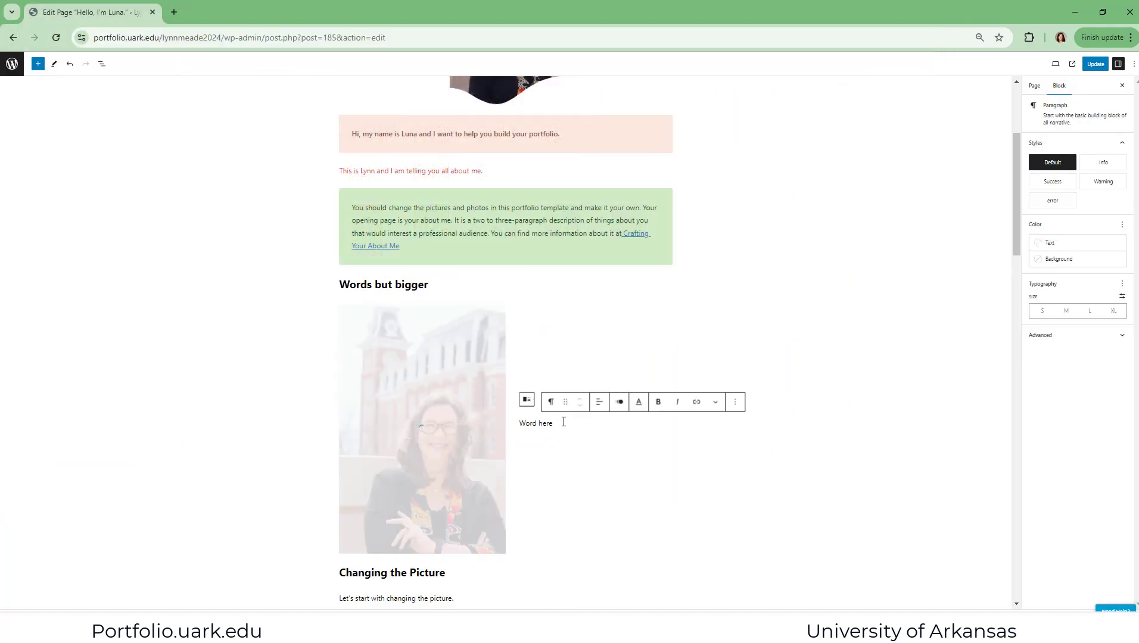